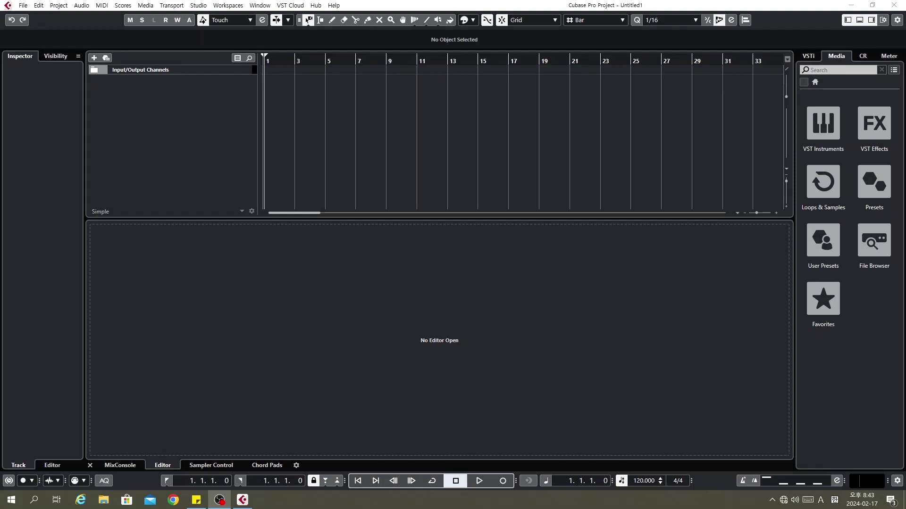
# - Add one instrument track that uses HALion Sonic SE with its audio output set to Stereo Out
pyautogui.click(210, 91)
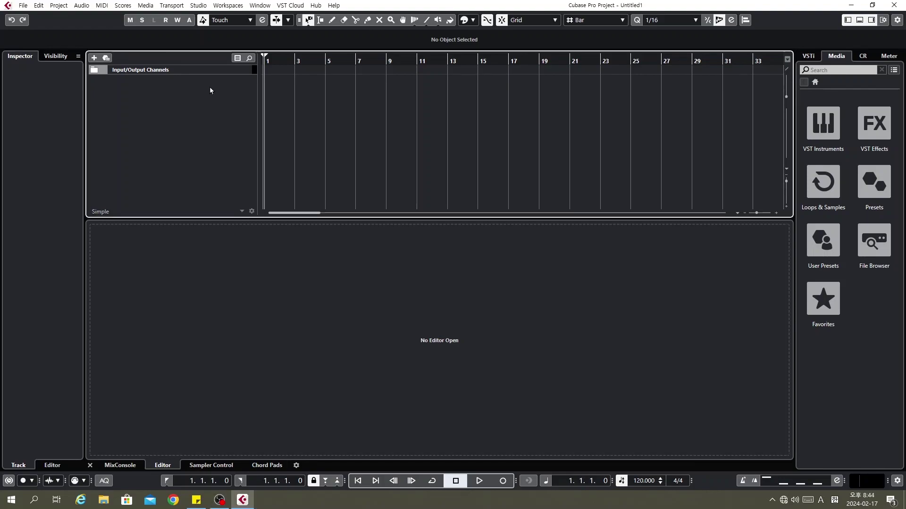
pyautogui.rightClick(210, 90)
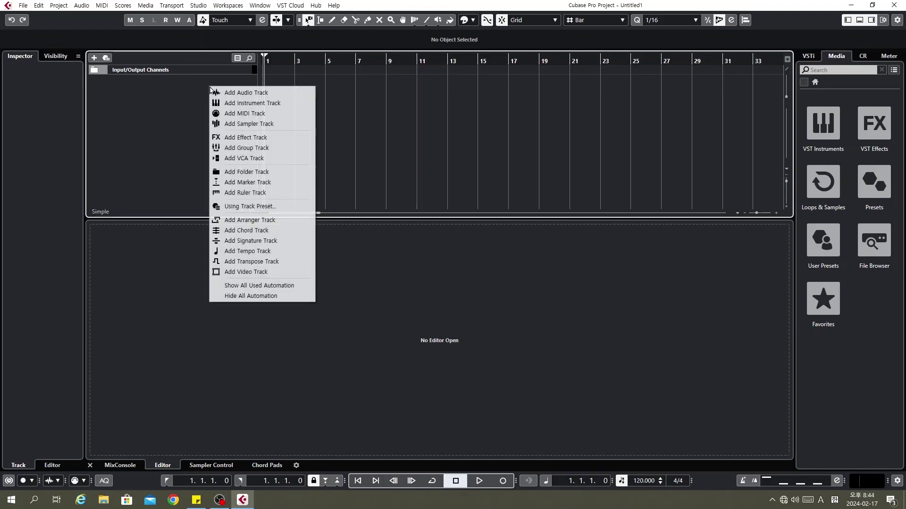
pyautogui.click(235, 104)
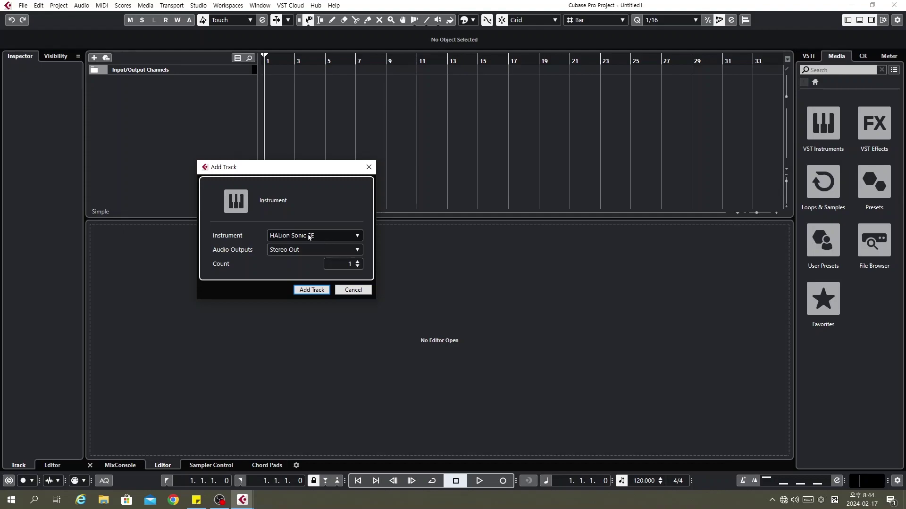
pyautogui.click(311, 290)
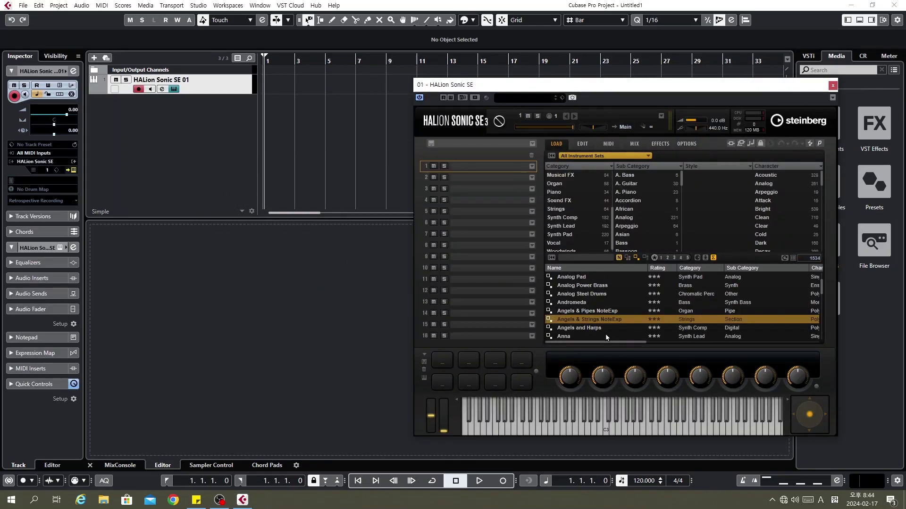
# - Filter the HALion Sonic SE preset list by the search term "noteexp"
pyautogui.click(586, 295)
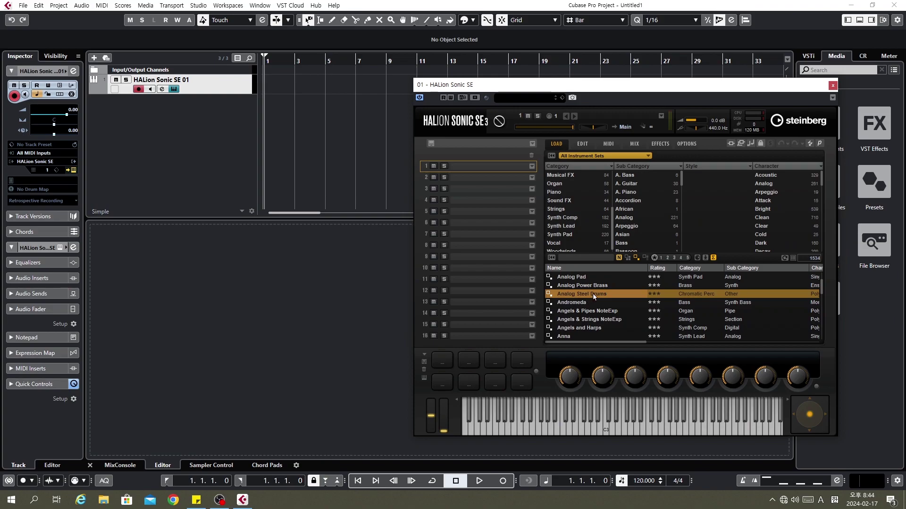
pyautogui.scroll(5, 592, 294)
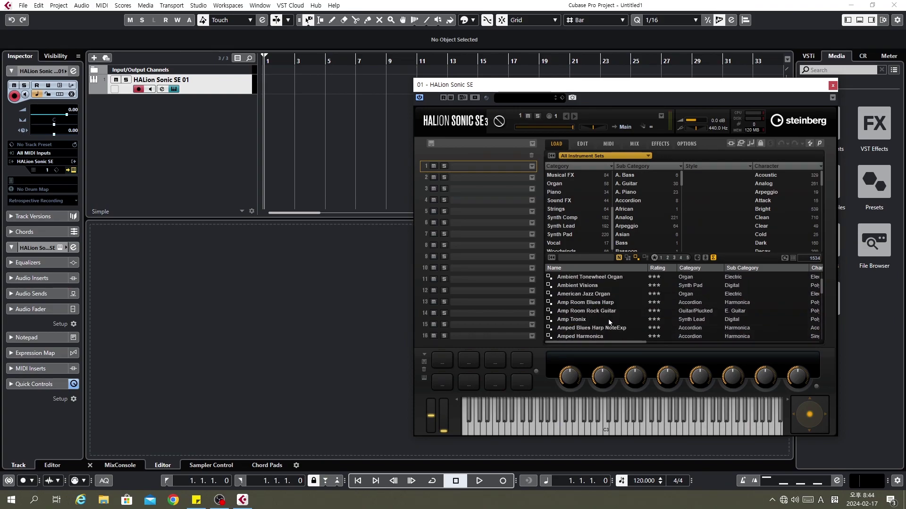
pyautogui.scroll(-2, 600, 296)
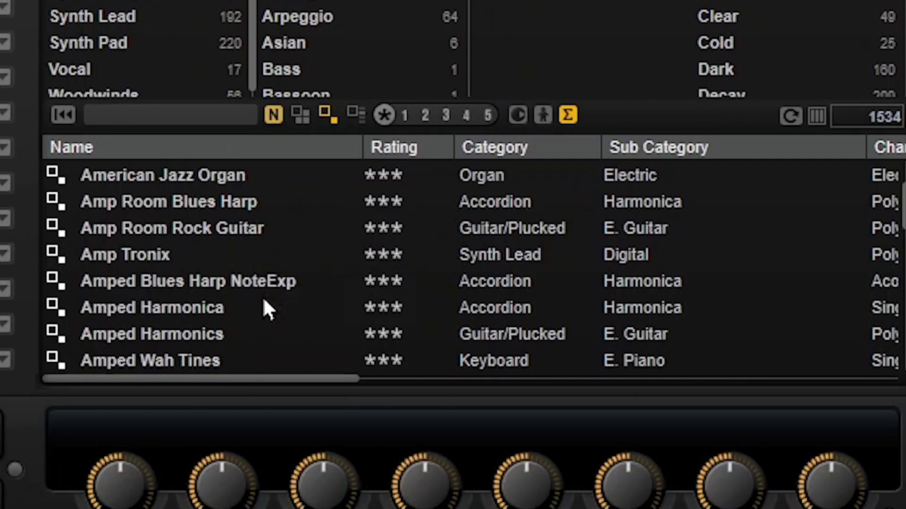
pyautogui.click(145, 109)
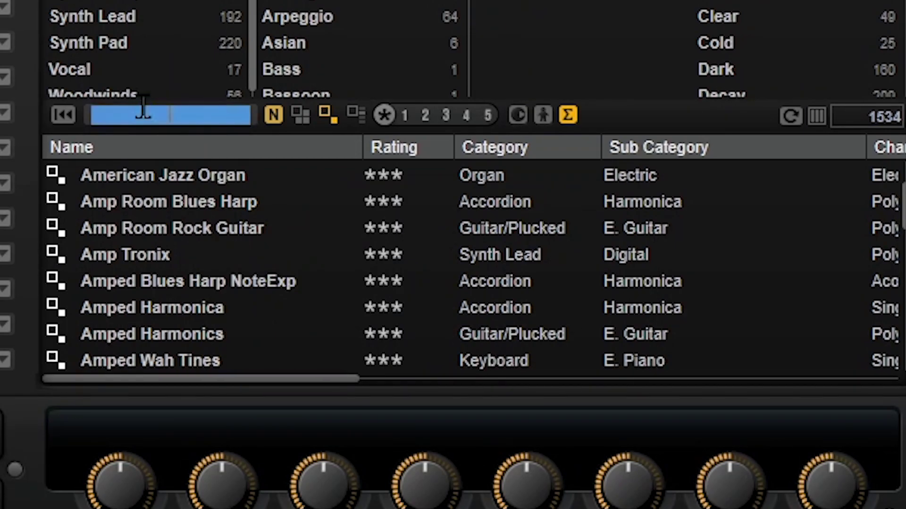
pyautogui.write('not')
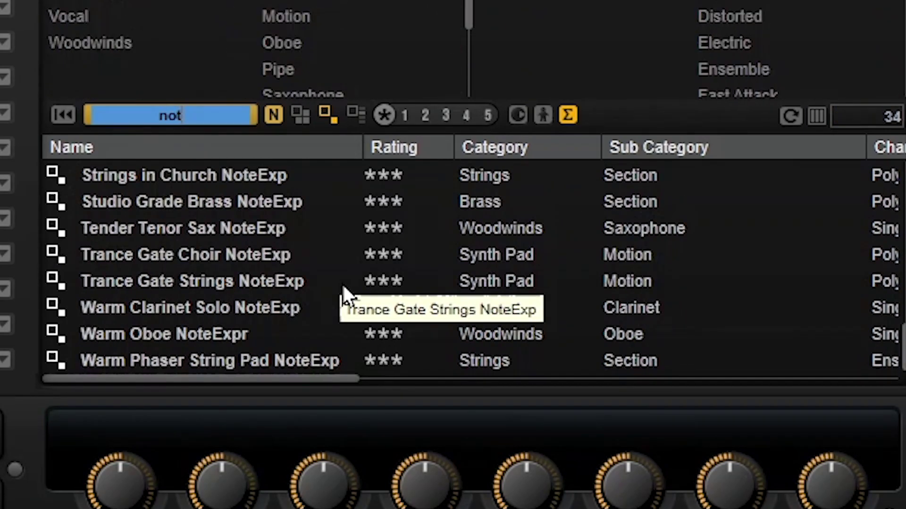
pyautogui.write('eexp')
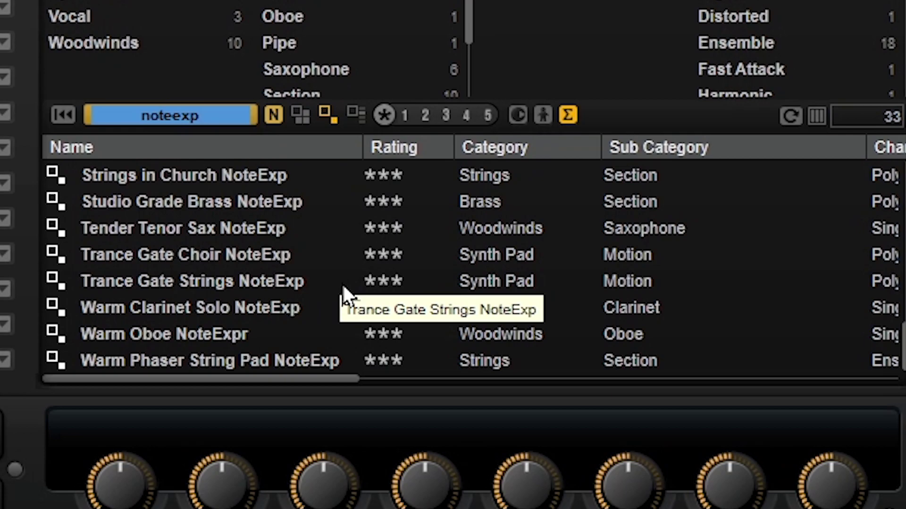
# - Load the Angels & Strings NoteExp preset into slot 1 and close the instrument window
pyautogui.scroll(5, 258, 307)
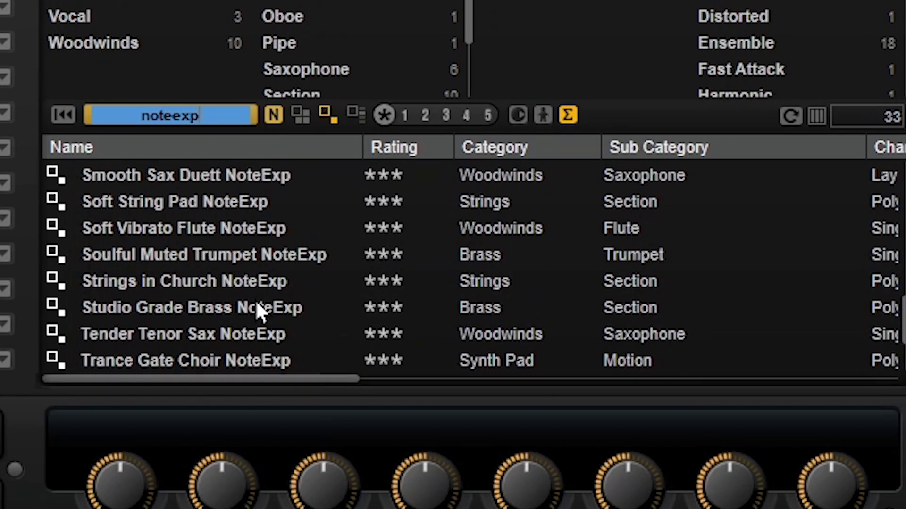
pyautogui.scroll(4, 258, 309)
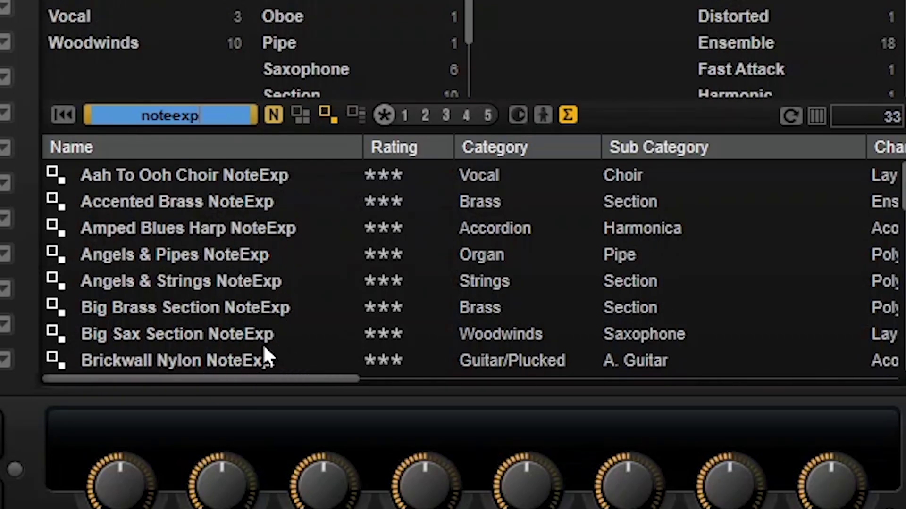
pyautogui.scroll(-2, 294, 333)
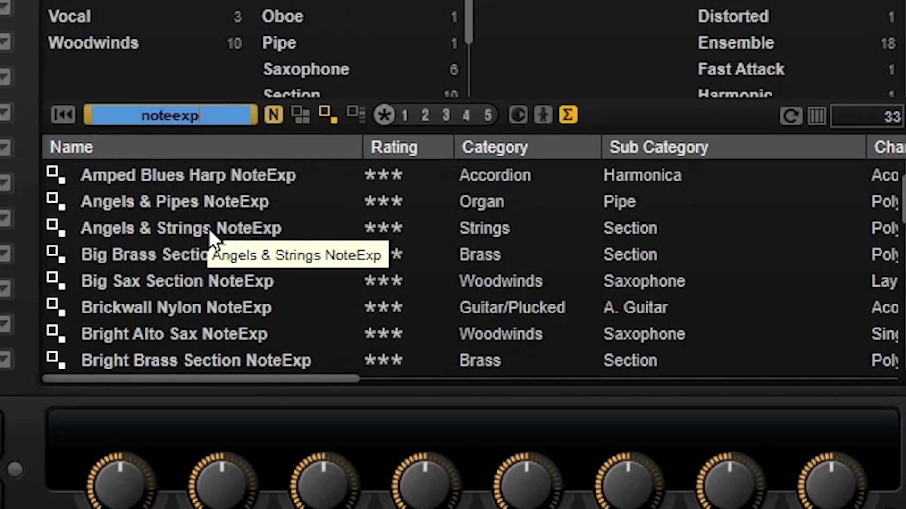
pyautogui.click(209, 229)
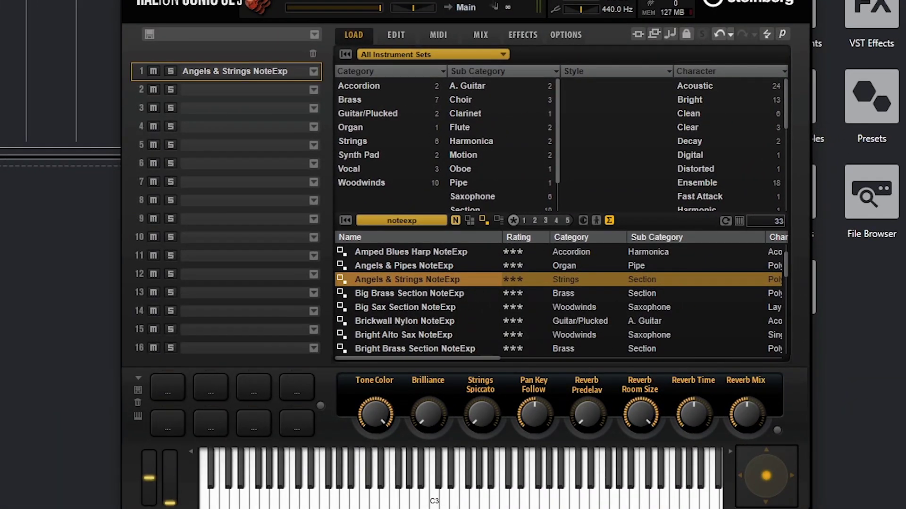
pyautogui.hotkey('ctrl', 'w')
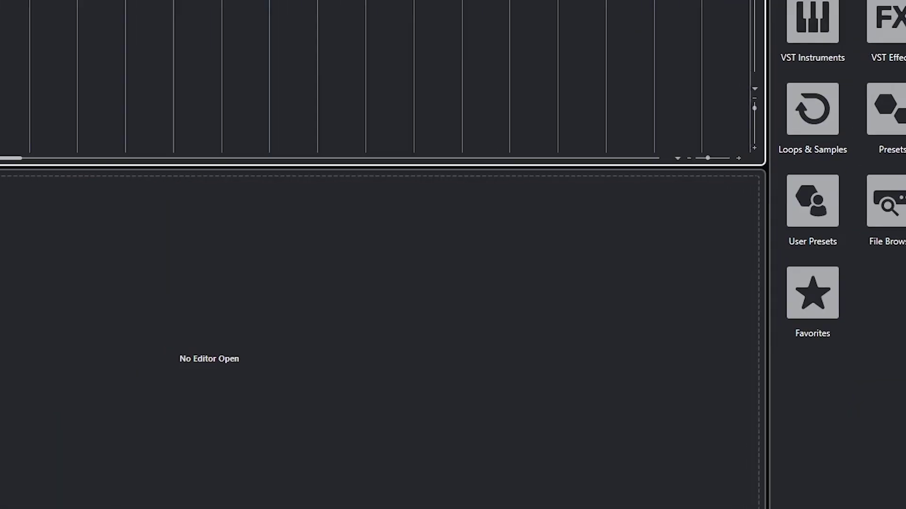
# - Draw a MIDI part from bar 1 to bar 5 on the HALion Sonic SE 01 track and open it in a separate Key Editor window
pyautogui.moveTo(309, 70); pyautogui.dragTo(369, 71)
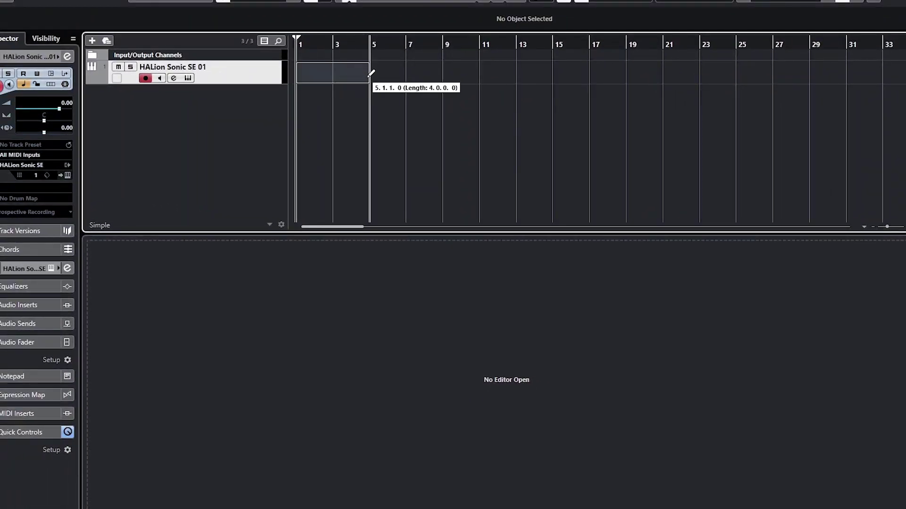
pyautogui.rightClick(780, 385)
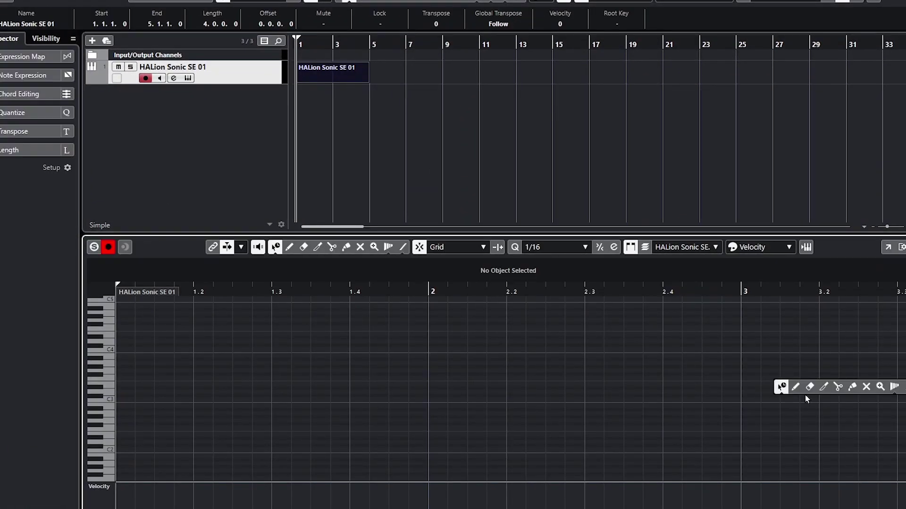
pyautogui.click(886, 247)
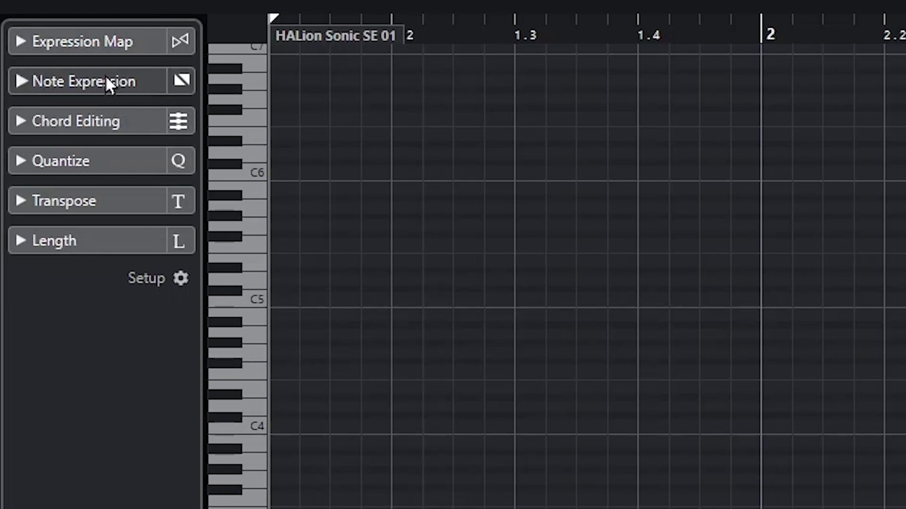
# - Examine the Note Expression parameters offered for the HALion Sonic SE 01 part, from Volume through the CC controllers to Pitchbend
pyautogui.click(130, 81)
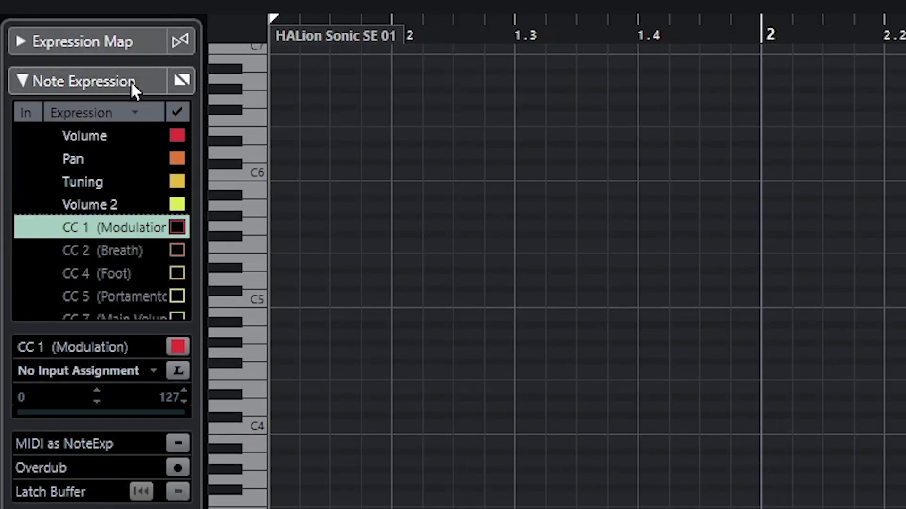
pyautogui.click(108, 248)
pyautogui.click(118, 274)
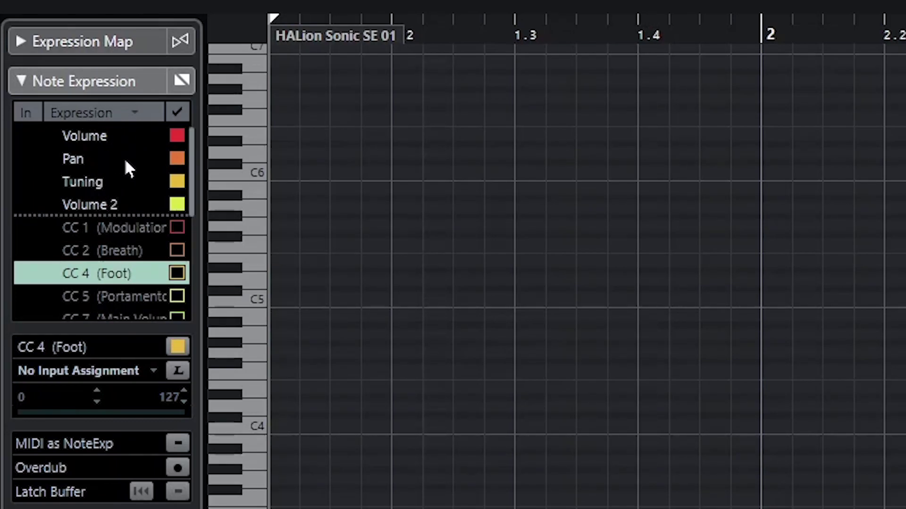
pyautogui.click(86, 287)
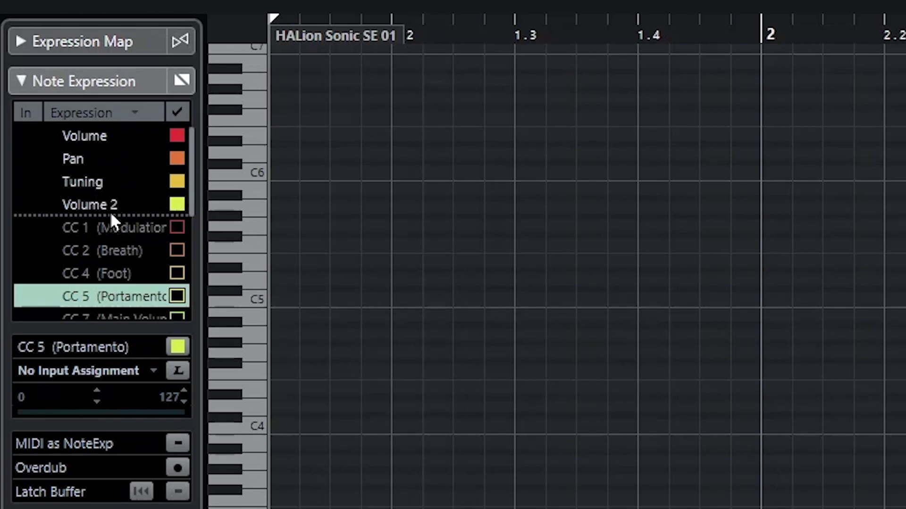
pyautogui.scroll(-7, 115, 252)
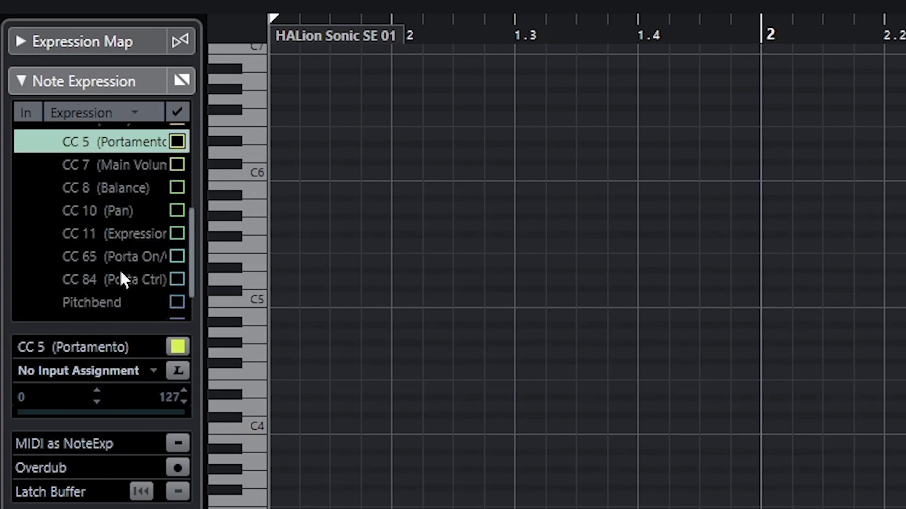
pyautogui.scroll(-2, 120, 269)
pyautogui.scroll(5, 100, 288)
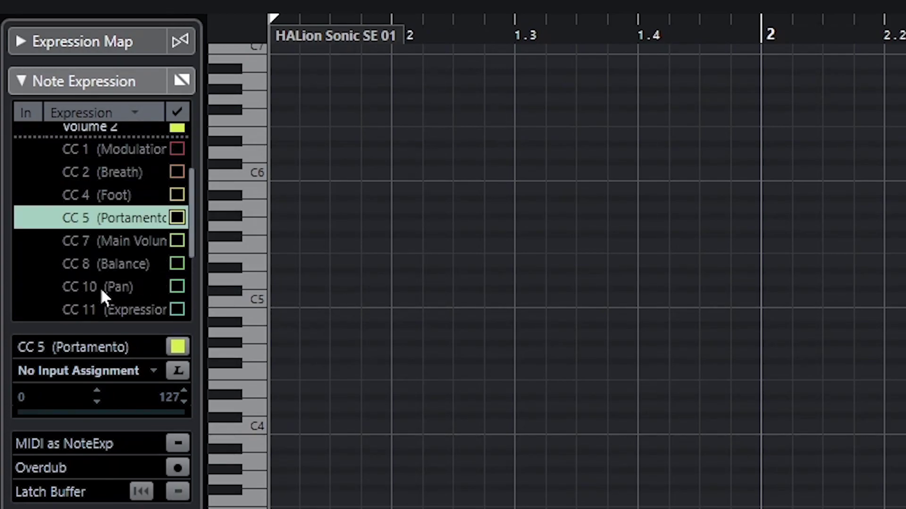
pyautogui.scroll(3, 100, 287)
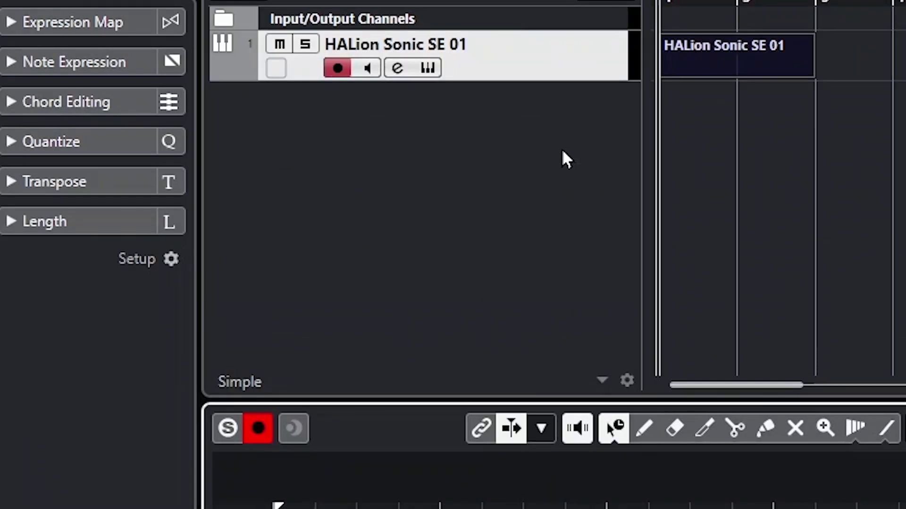
# - Add a second HALion Sonic SE instrument track, load the Analog Power Brass preset and close the instrument window
pyautogui.click(433, 67)
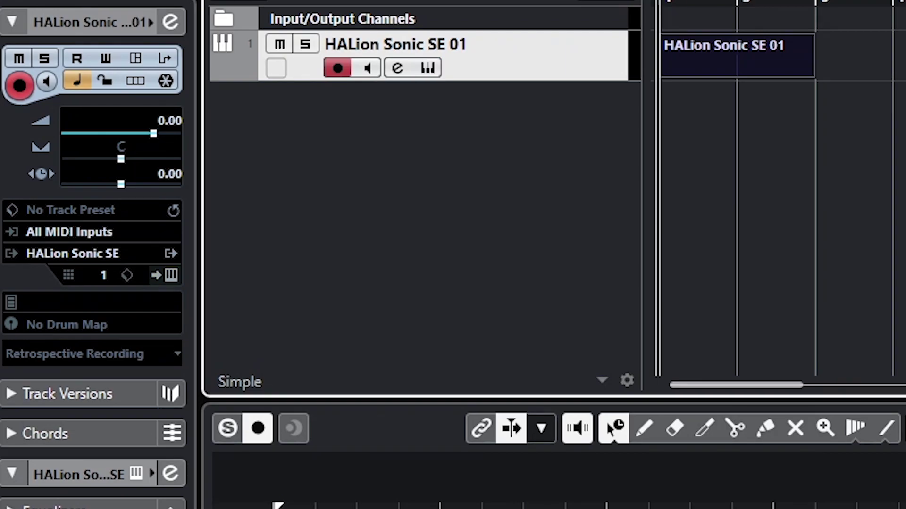
pyautogui.rightClick(511, 120)
pyautogui.click(638, 163)
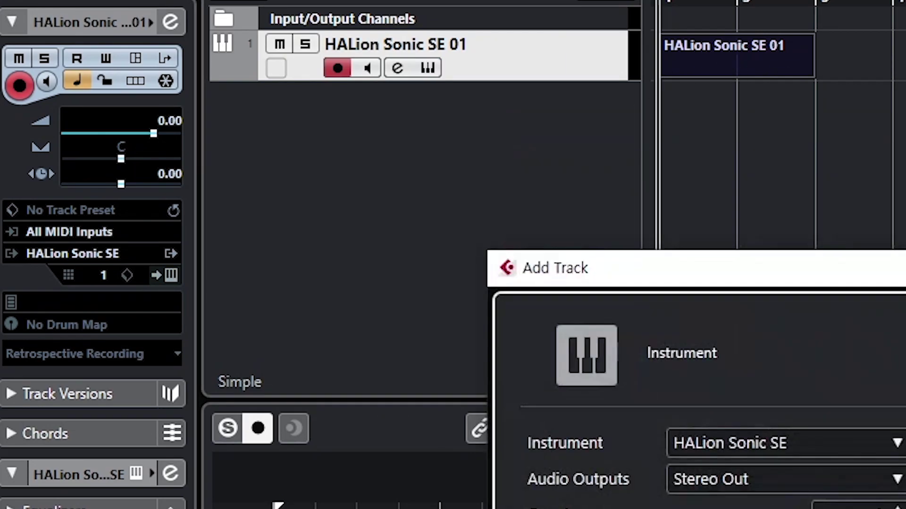
pyautogui.press('Return')
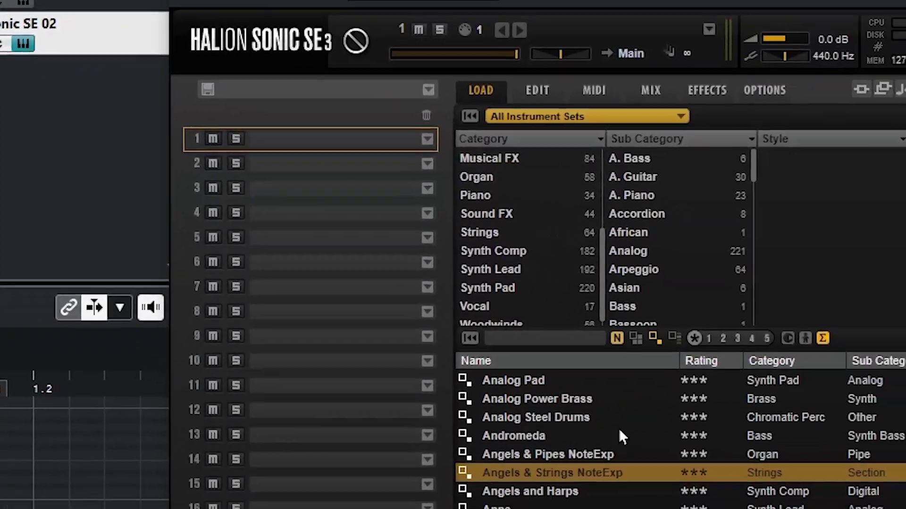
pyautogui.click(884, 487)
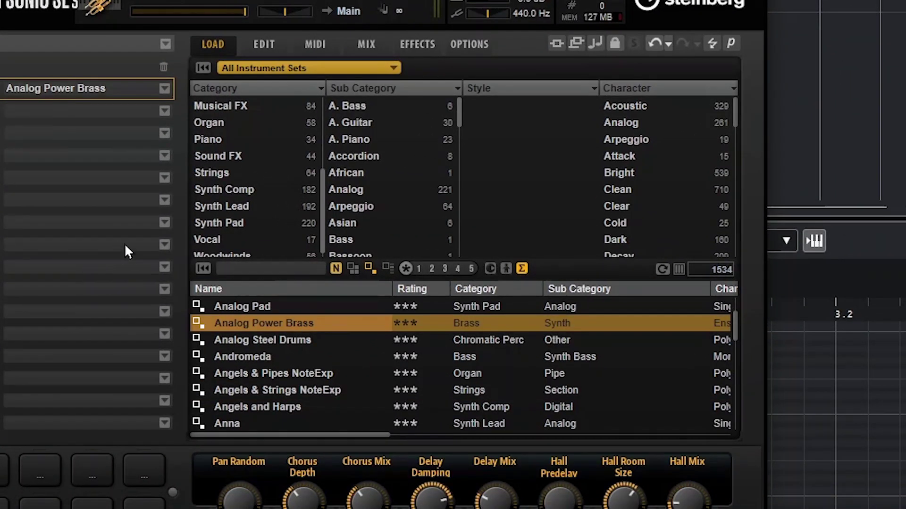
pyautogui.press('Escape')
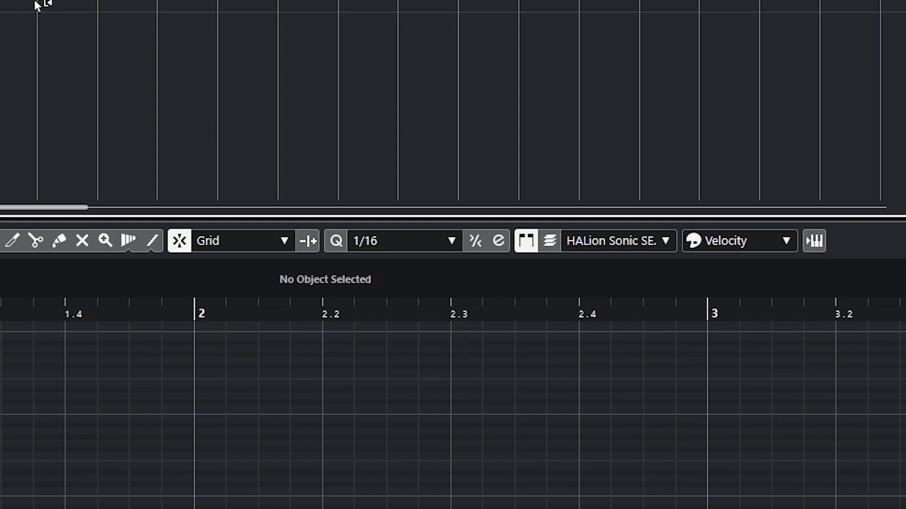
# - Create a part from bar 1 to bar 5 on the HALion Sonic SE 02 track and inspect its Note Expression list in the Key Editor
pyautogui.rightClick(96, 47)
pyautogui.click(97, 47)
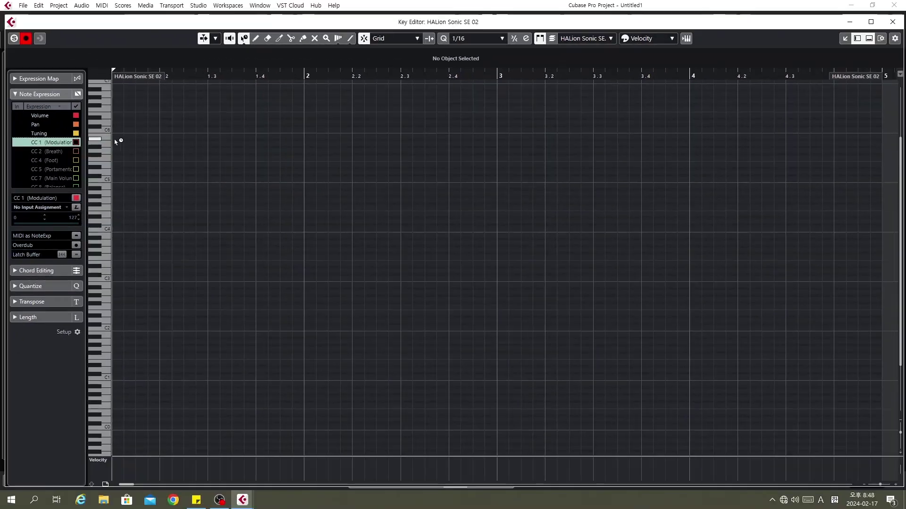
pyautogui.click(43, 150)
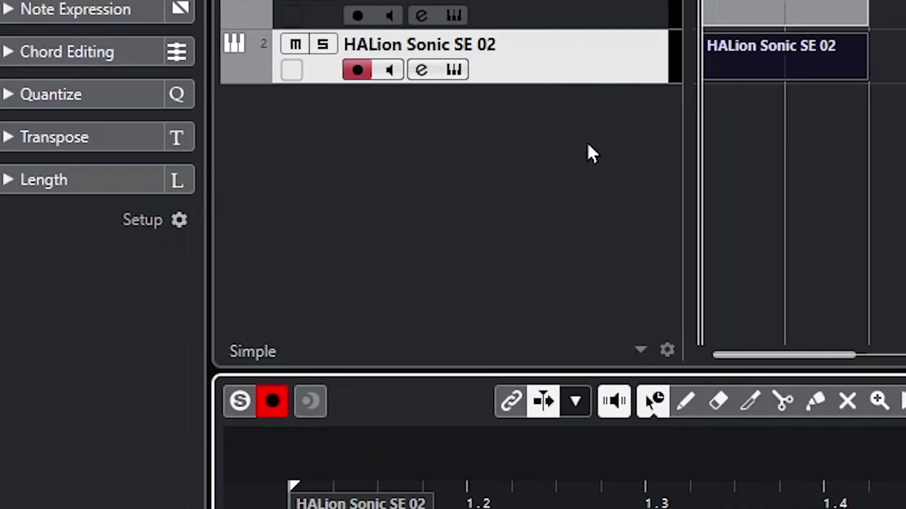
# - Add an instrument track that uses Kontakt, found by searching the instrument list for "kontakt"
pyautogui.click(464, 76)
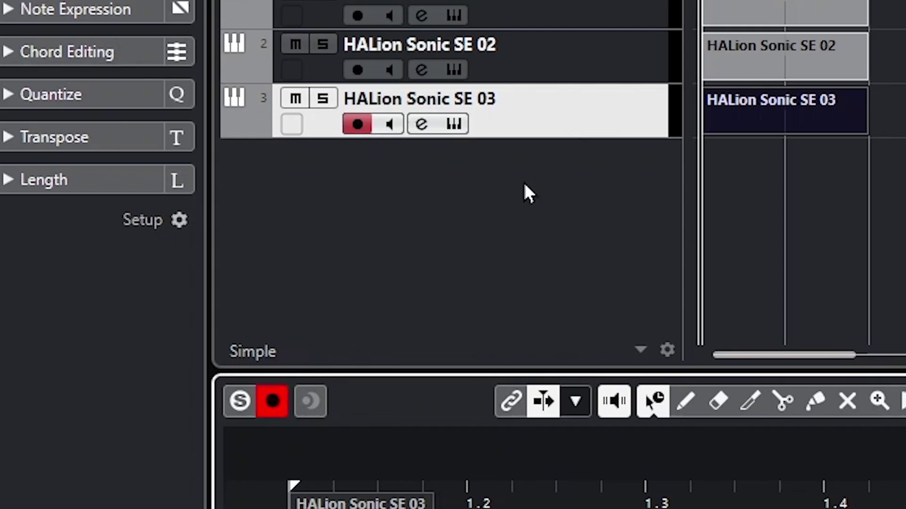
pyautogui.rightClick(457, 172)
pyautogui.click(620, 207)
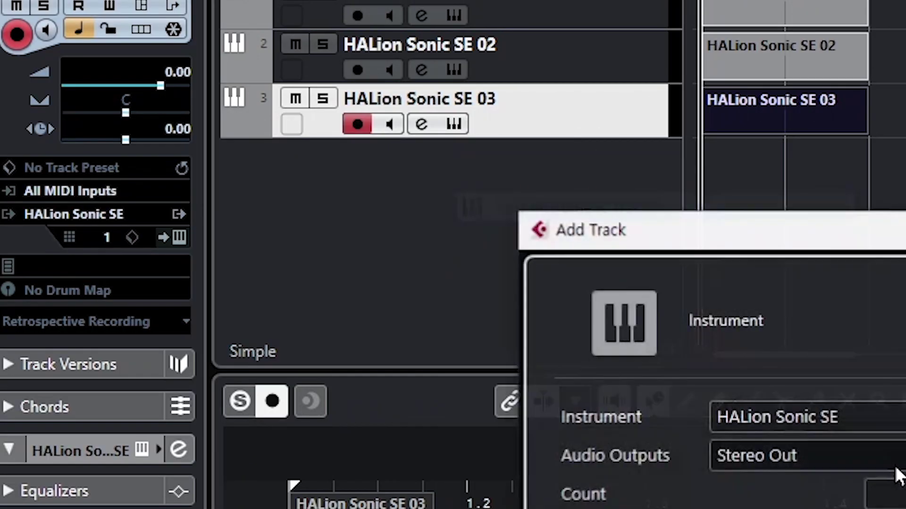
pyautogui.click(822, 423)
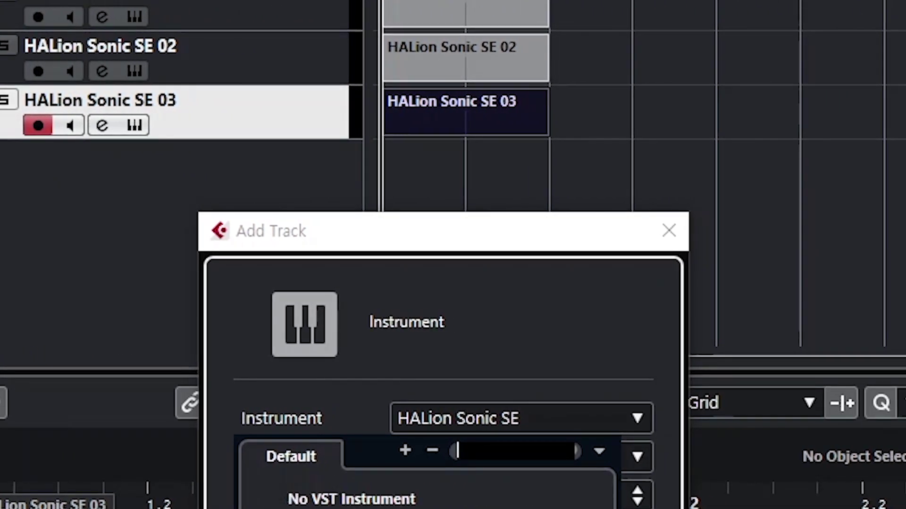
pyautogui.click(516, 450)
pyautogui.write('kontakt')
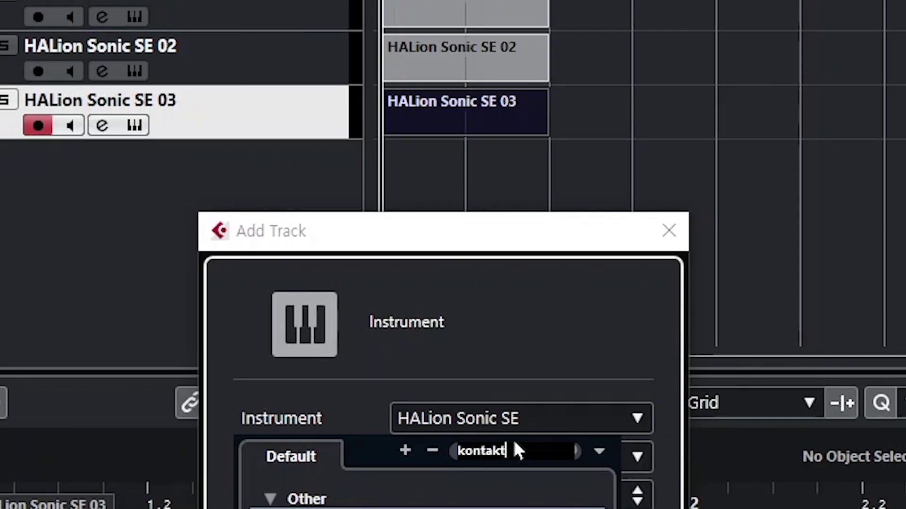
pyautogui.click(430, 504)
pyautogui.click(431, 507)
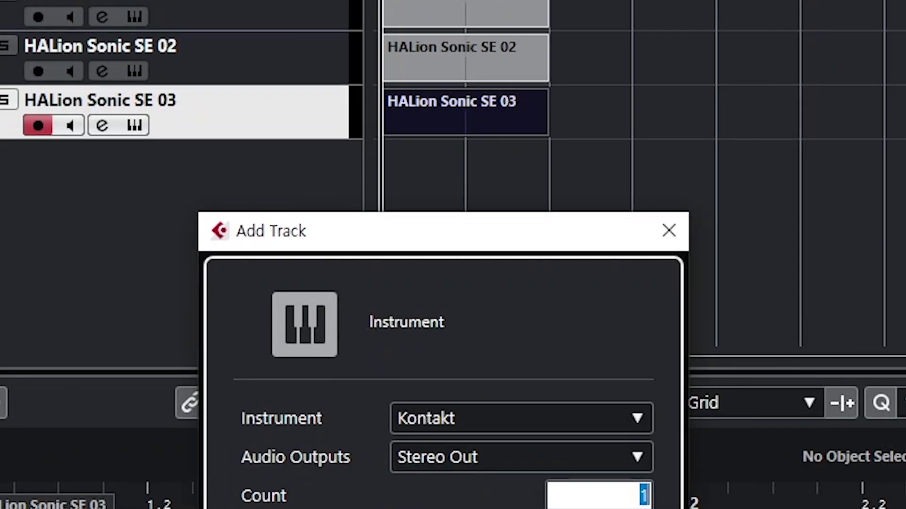
pyautogui.press('Return')
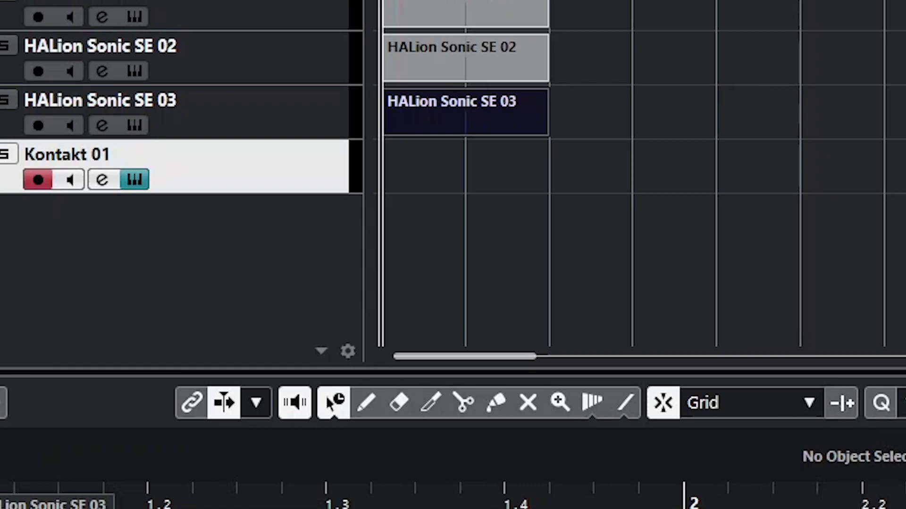
# - Create a part from bar 1 to bar 5 on the Kontakt 01 track and inspect its Note Expression list in the Key Editor
pyautogui.moveTo(408, 168); pyautogui.dragTo(531, 173)
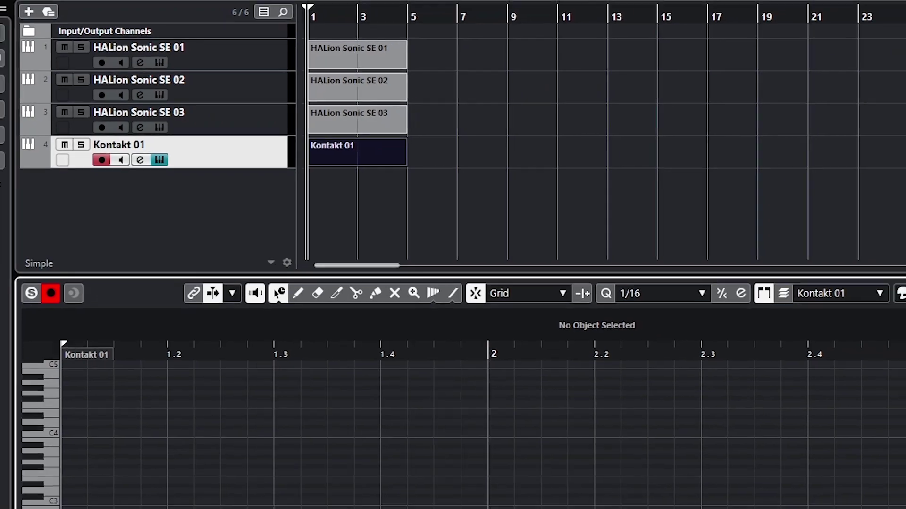
pyautogui.hotkey('ctrl', 'e')
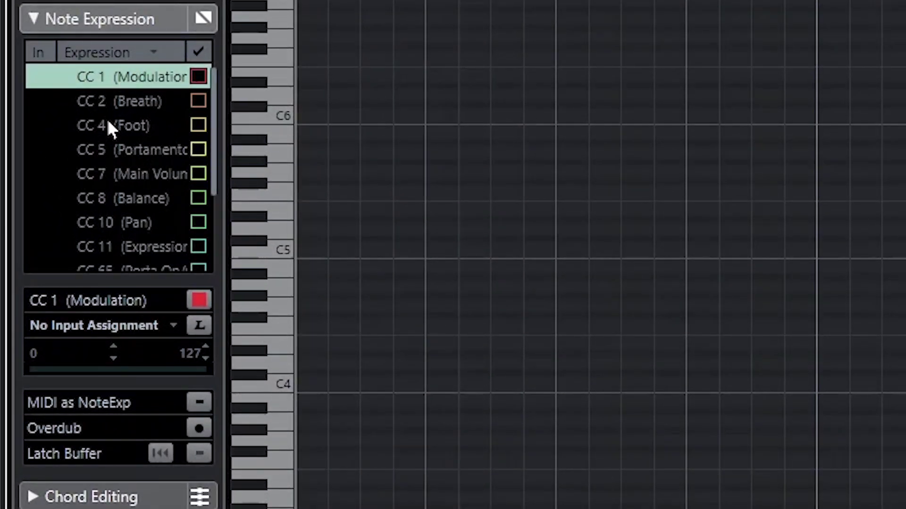
pyautogui.scroll(-1, 117, 200)
pyautogui.scroll(1, 118, 208)
pyautogui.scroll(-2, 104, 199)
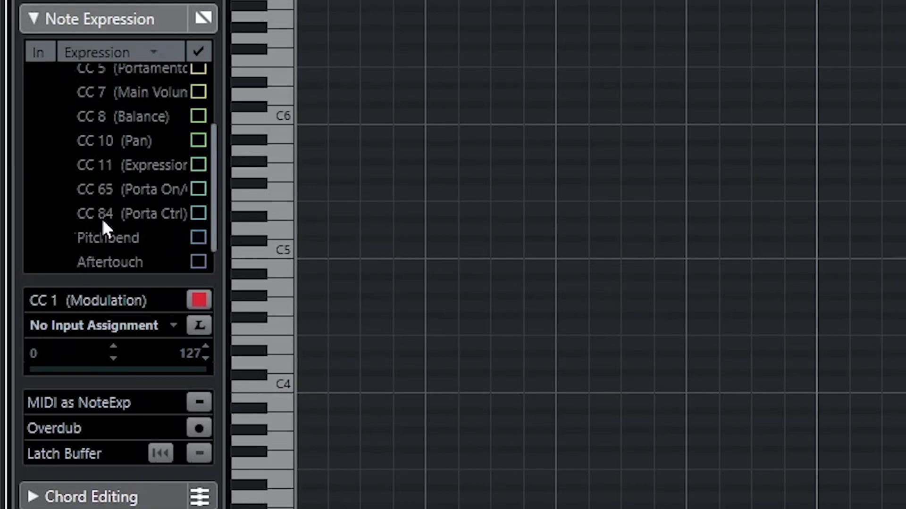
pyautogui.scroll(2, 86, 185)
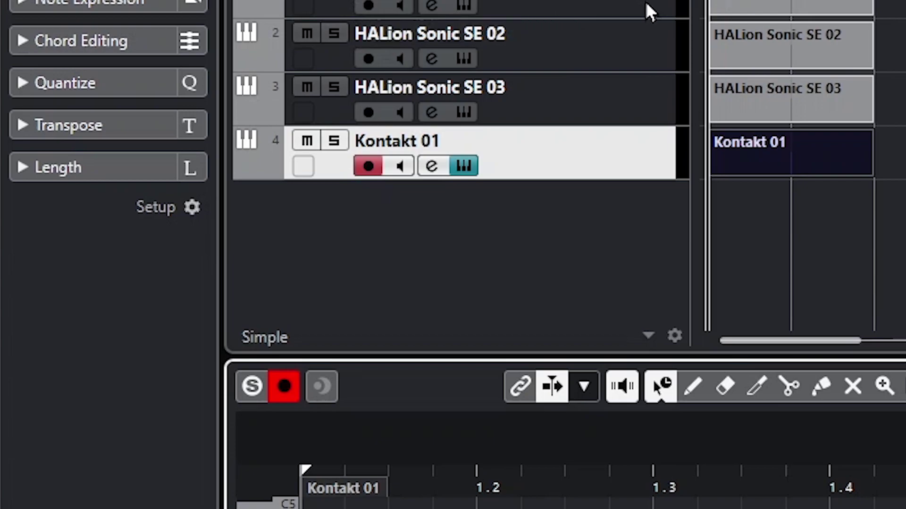
# - Open the HALion Sonic SE 01 part in the Key Editor and draw a one-bar C4 note from the start of bar 1
pyautogui.click(647, 10)
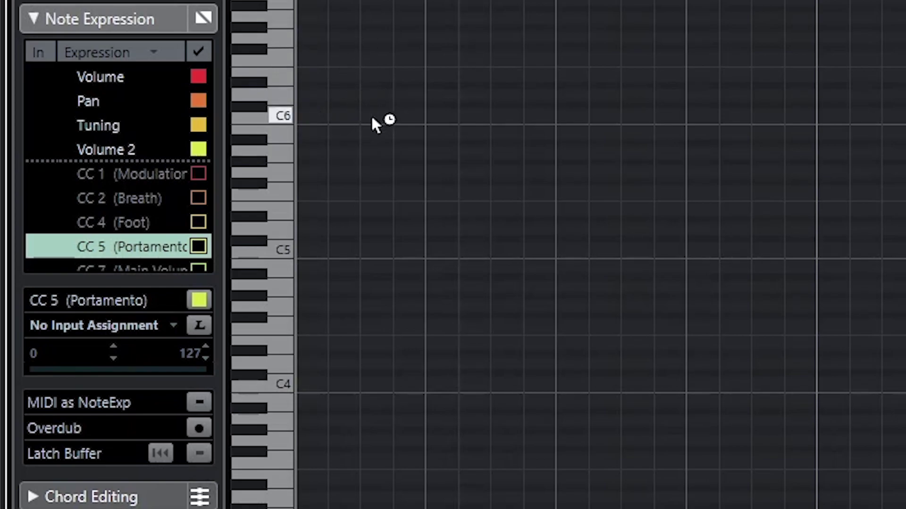
pyautogui.rightClick(470, 358)
pyautogui.click(472, 358)
pyautogui.rightClick(398, 408)
pyautogui.click(434, 412)
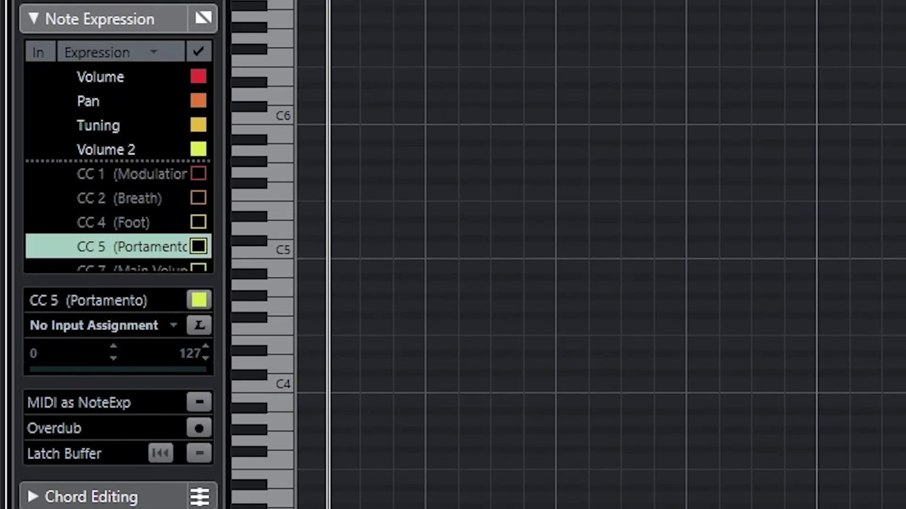
pyautogui.press('space')
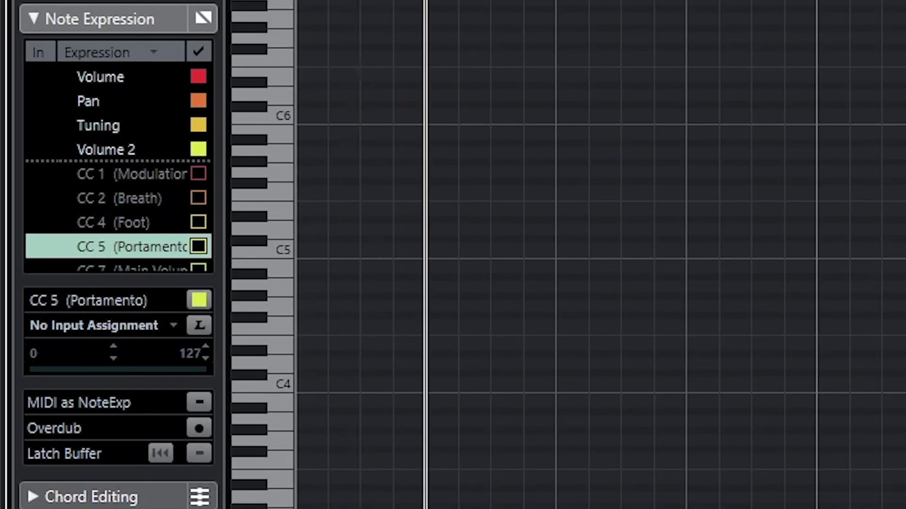
pyautogui.press('space')
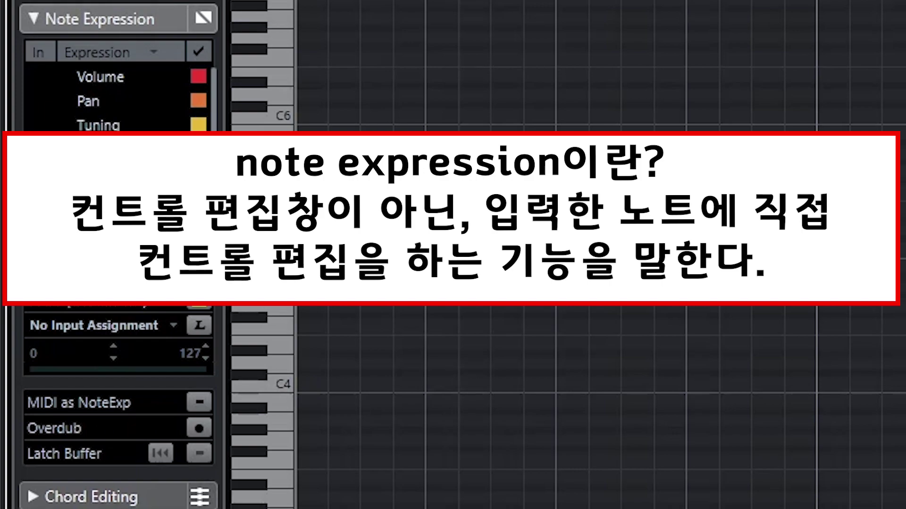
pyautogui.press('space')
pyautogui.press('space')
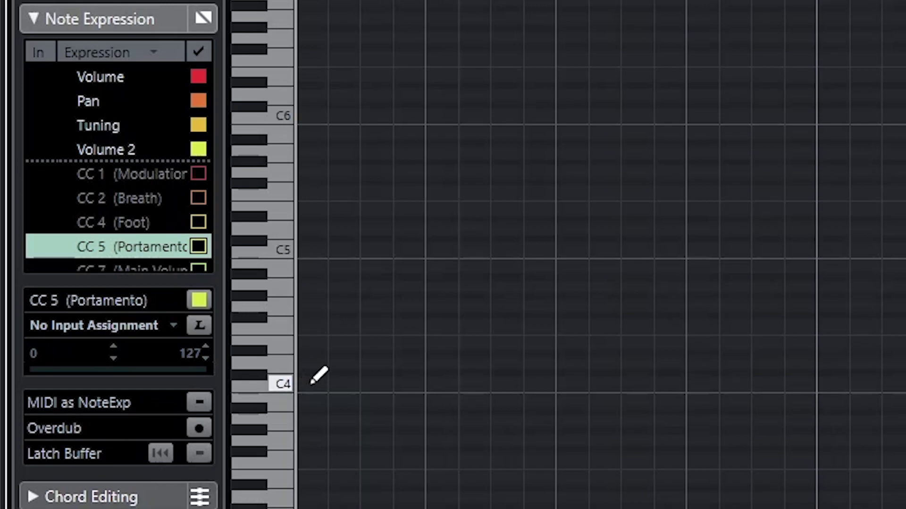
pyautogui.moveTo(308, 382); pyautogui.dragTo(821, 381)
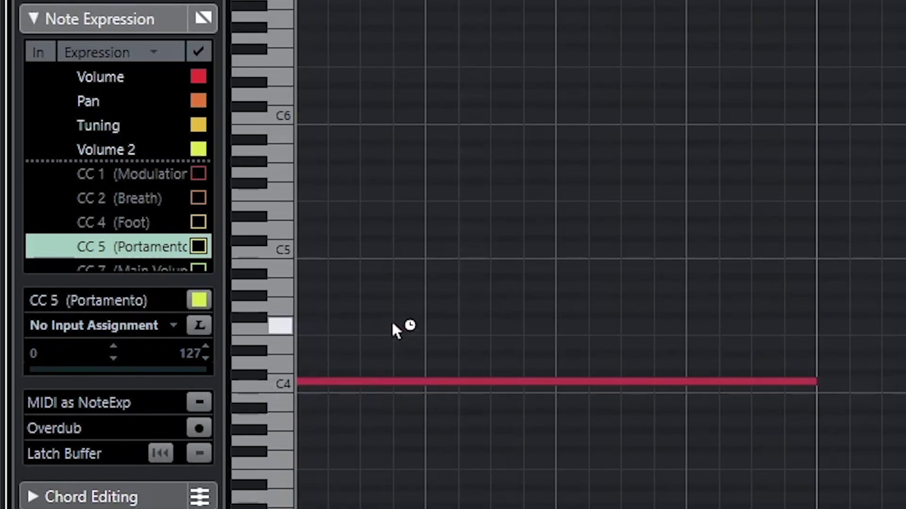
# - Open the C4 note's Note Expression editor, compare how it displays CC 5, Volume and Pan, and close it
pyautogui.click(491, 382)
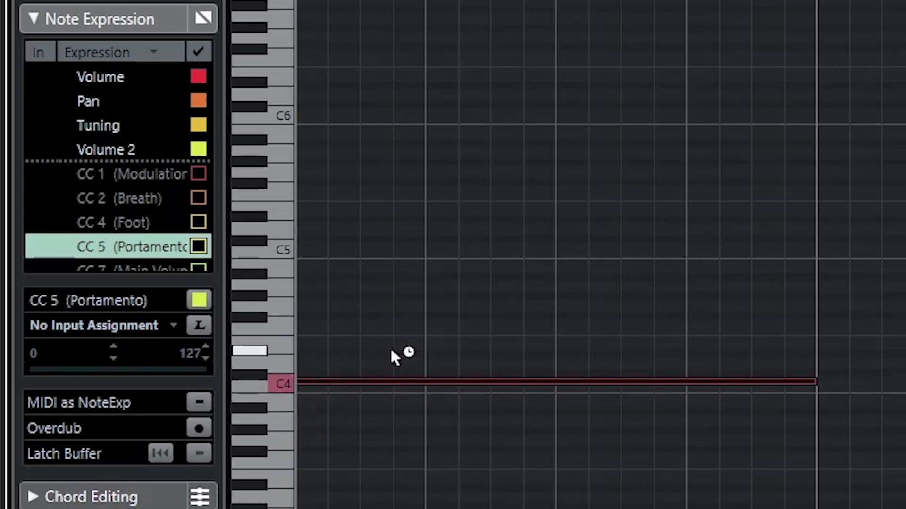
pyautogui.doubleClick(474, 381)
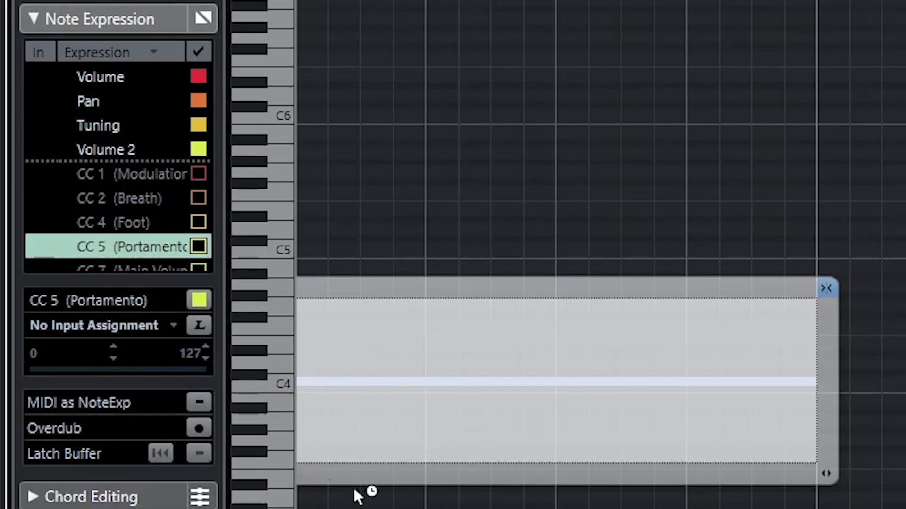
pyautogui.moveTo(349, 481)
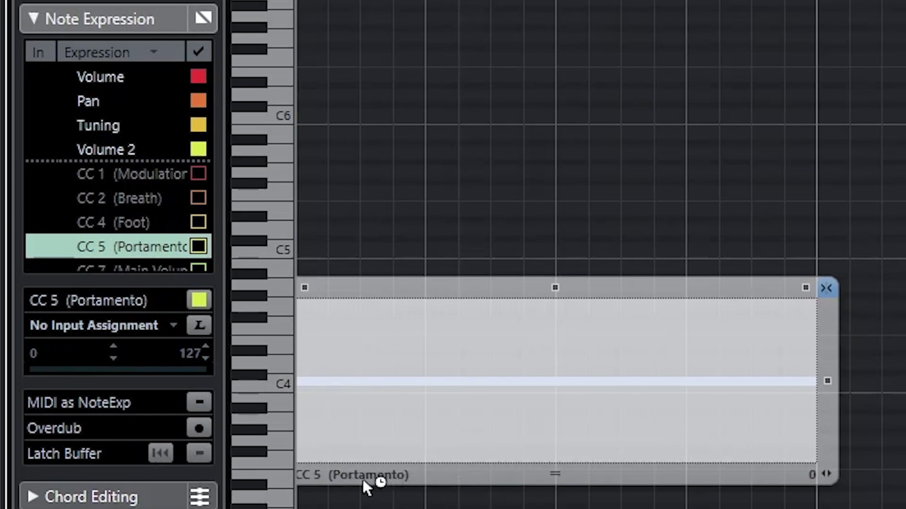
pyautogui.click(115, 75)
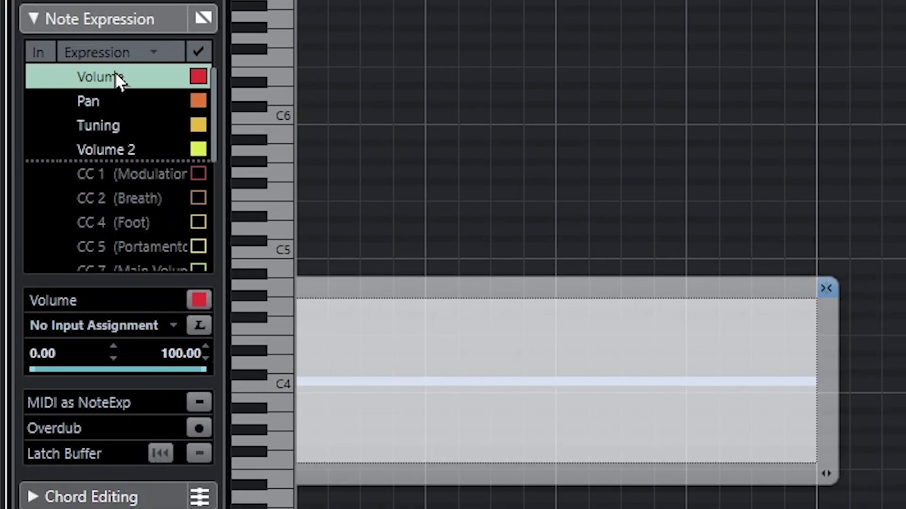
pyautogui.moveTo(343, 481)
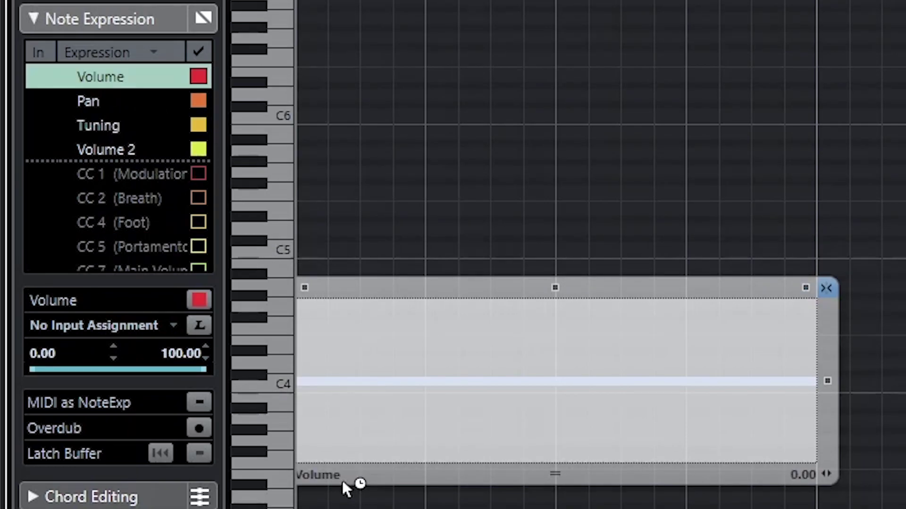
pyautogui.click(115, 94)
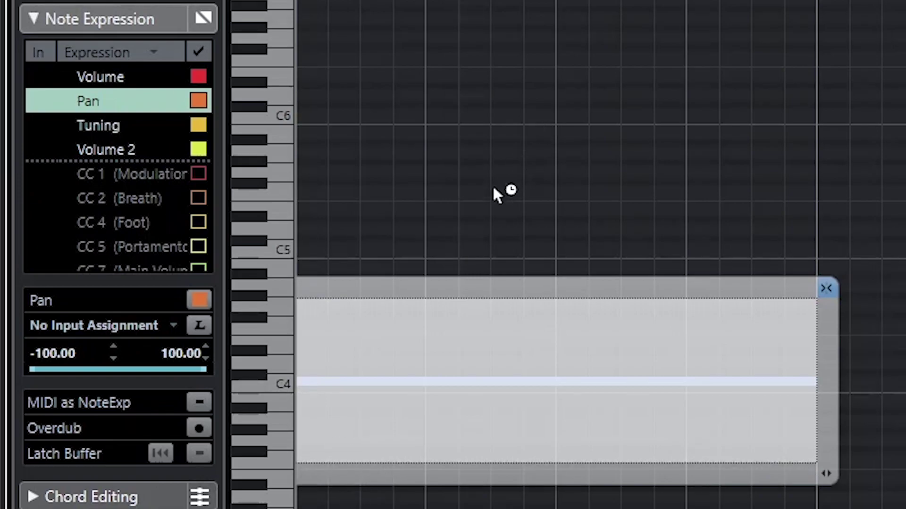
pyautogui.moveTo(323, 289)
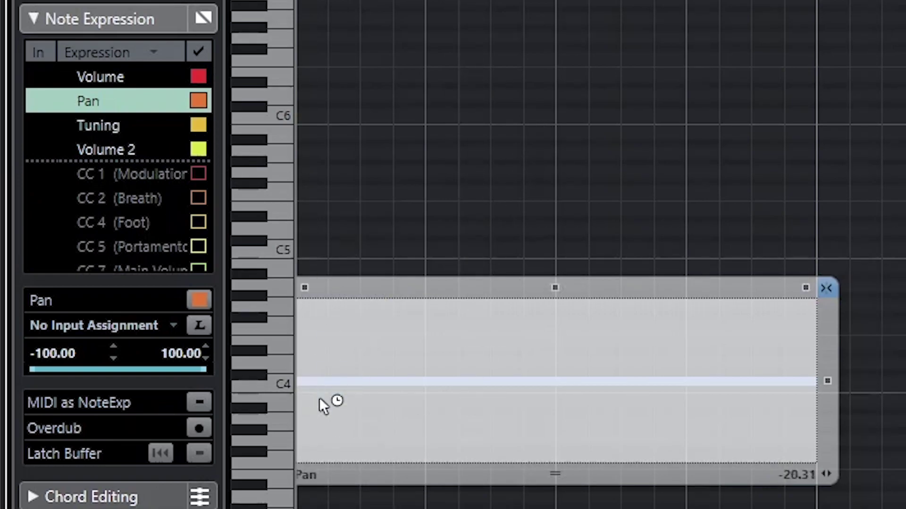
pyautogui.rightClick(743, 184)
pyautogui.click(743, 184)
pyautogui.moveTo(579, 307)
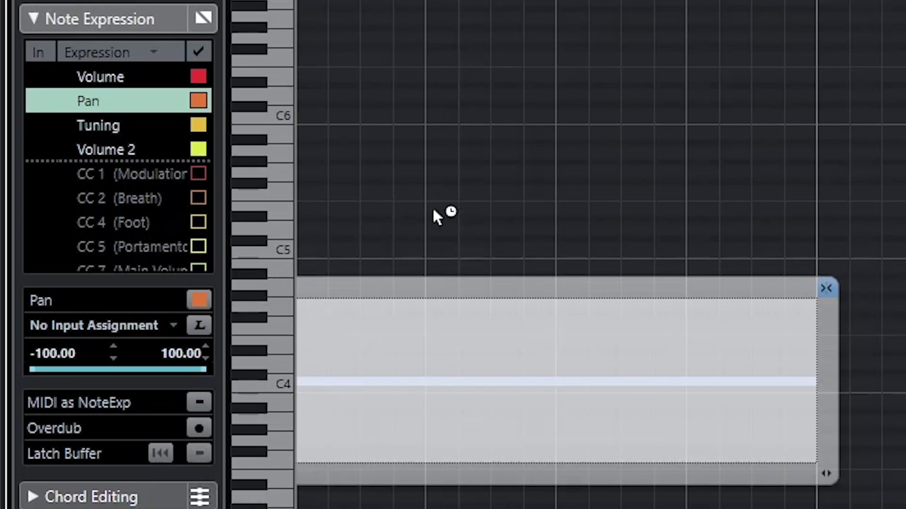
pyautogui.press('Escape')
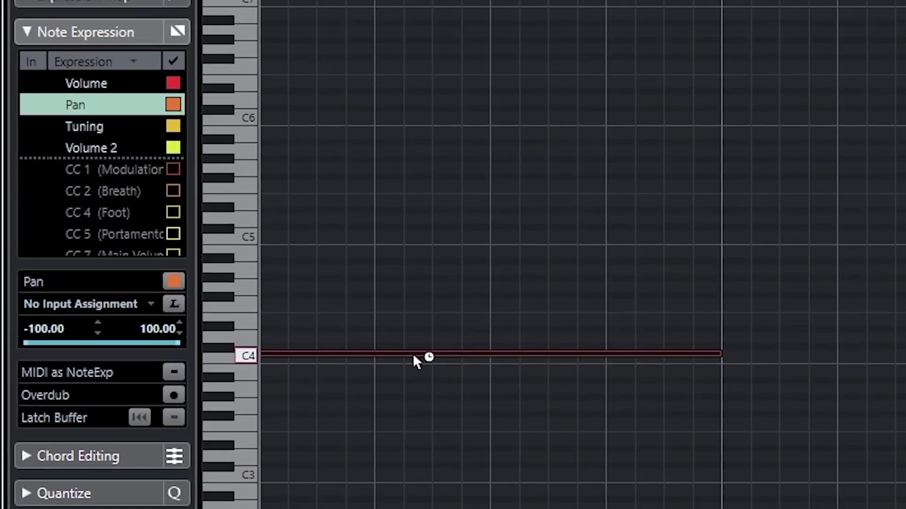
# - Move the C4 note to start at 1.2 and reopen its Note Expression editor for the Volume parameter
pyautogui.moveTo(414, 356); pyautogui.dragTo(541, 361)
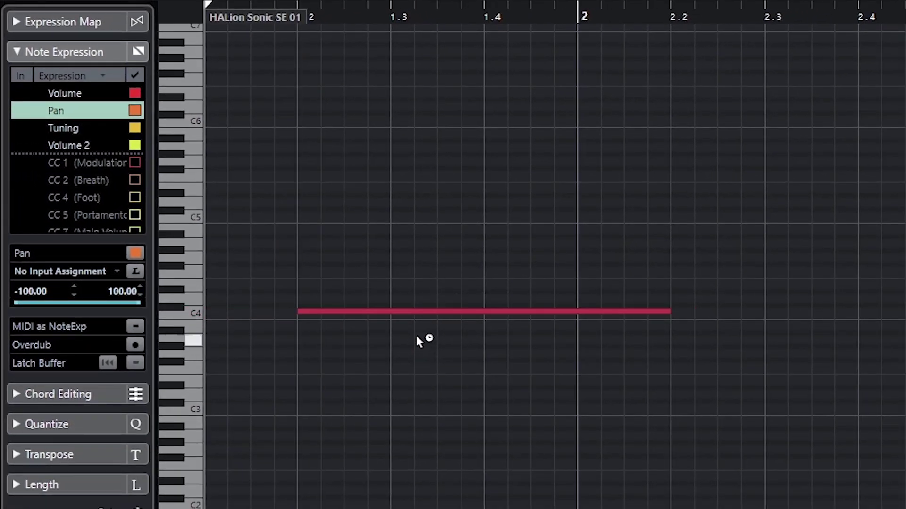
pyautogui.doubleClick(429, 311)
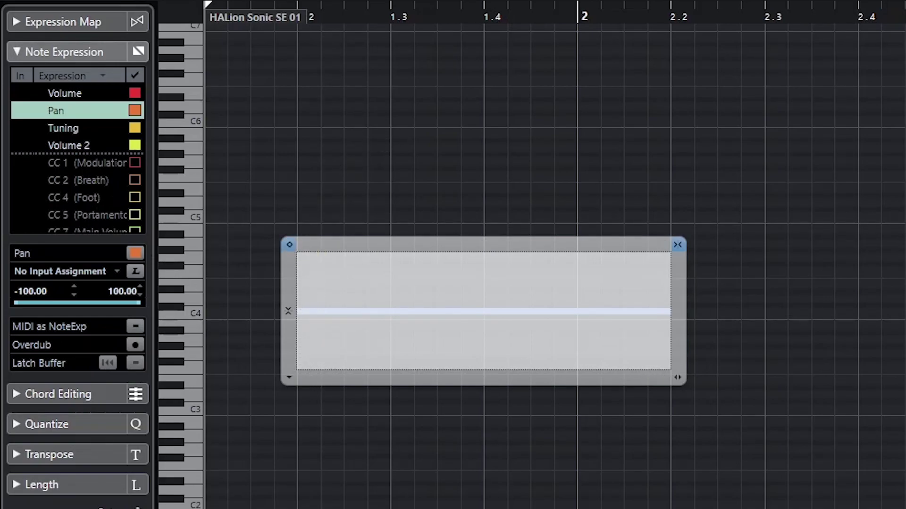
pyautogui.click(81, 94)
# - Try drawing Volume data on the note in one-shot mode with the Draw, Line and Parabola tools
pyautogui.moveTo(324, 354)
pyautogui.mouseDown()
pyautogui.moveTo(365, 263)
pyautogui.moveTo(421, 355)
pyautogui.moveTo(470, 278)
pyautogui.moveTo(487, 339)
pyautogui.moveTo(578, 292)
pyautogui.mouseUp()
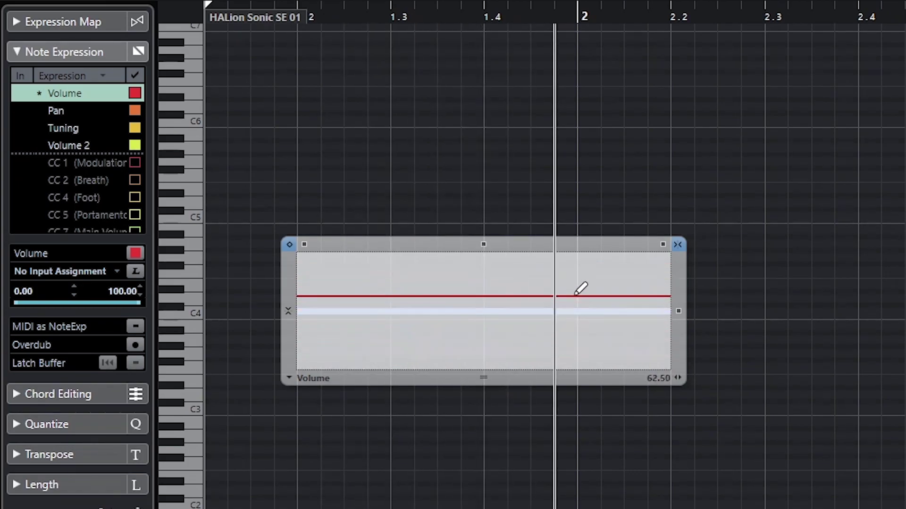
pyautogui.moveTo(378, 340)
pyautogui.mouseDown()
pyautogui.moveTo(380, 357)
pyautogui.moveTo(391, 261)
pyautogui.mouseUp()
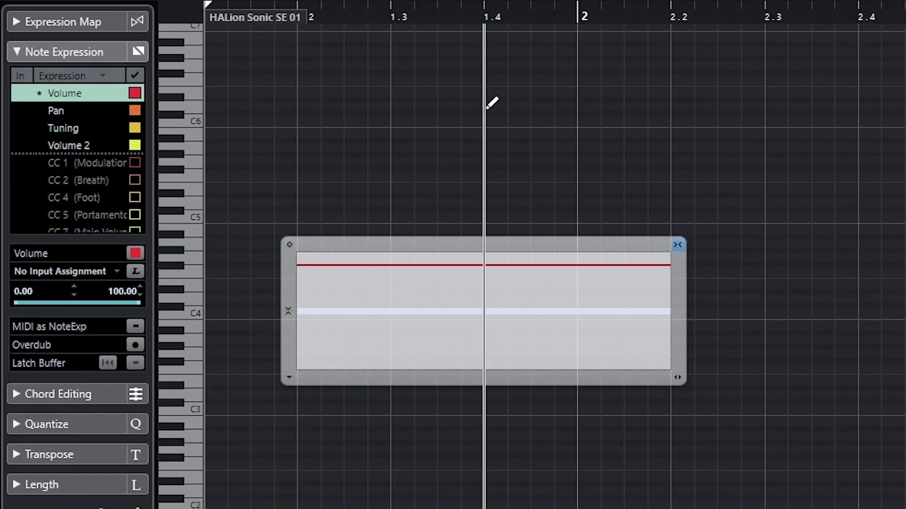
pyautogui.click(289, 244)
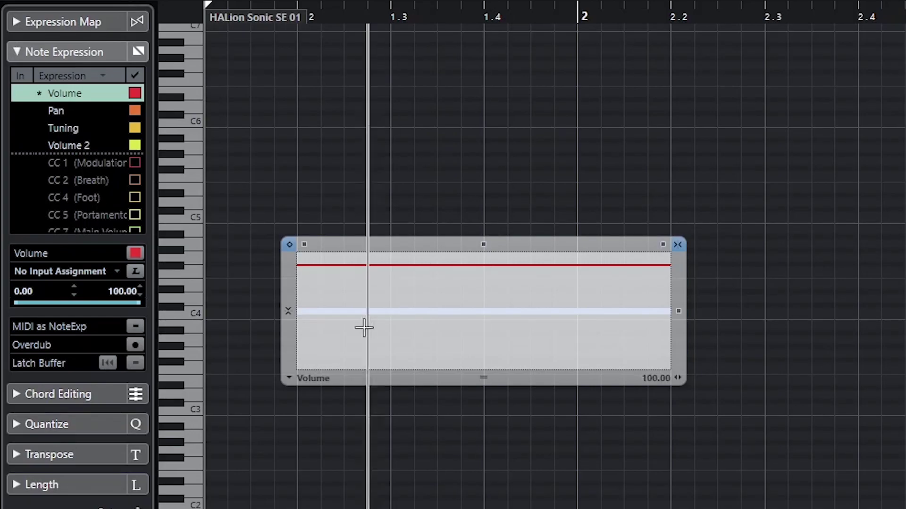
pyautogui.moveTo(344, 255)
pyautogui.mouseDown()
pyautogui.moveTo(308, 362)
pyautogui.moveTo(297, 360)
pyautogui.moveTo(604, 275)
pyautogui.moveTo(512, 339)
pyautogui.moveTo(512, 321)
pyautogui.mouseUp()
pyautogui.click(665, 0)
pyautogui.click(680, 1)
pyautogui.moveTo(302, 364); pyautogui.dragTo(618, 270)
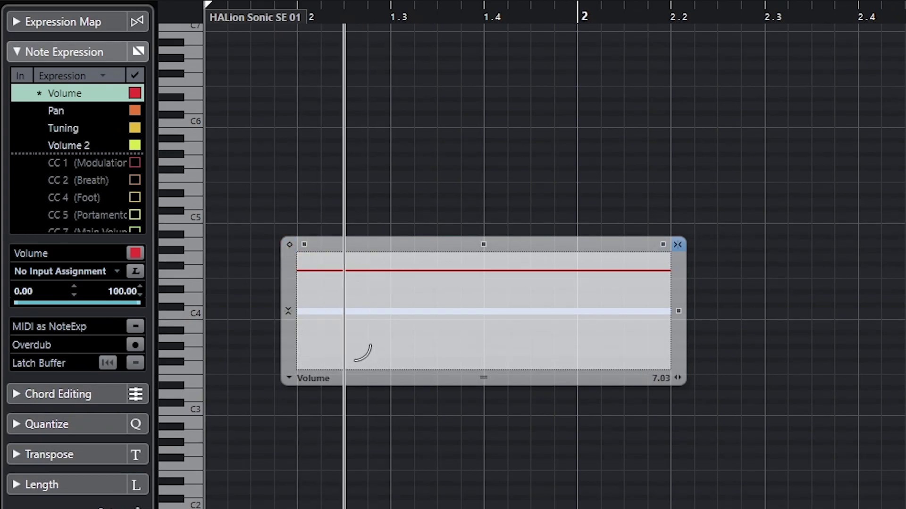
# - Draw a rising parabolic Volume curve across the whole C4 note with one-shot mode off and play it back
pyautogui.moveTo(298, 364)
pyautogui.mouseDown()
pyautogui.moveTo(438, 350)
pyautogui.moveTo(556, 319)
pyautogui.moveTo(645, 294)
pyautogui.moveTo(670, 257)
pyautogui.mouseUp()
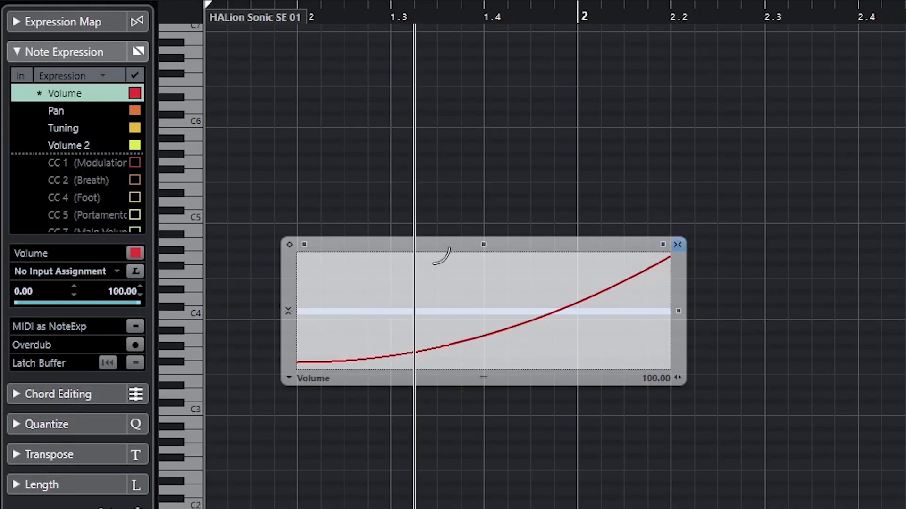
pyautogui.moveTo(312, 19); pyautogui.dragTo(273, 14)
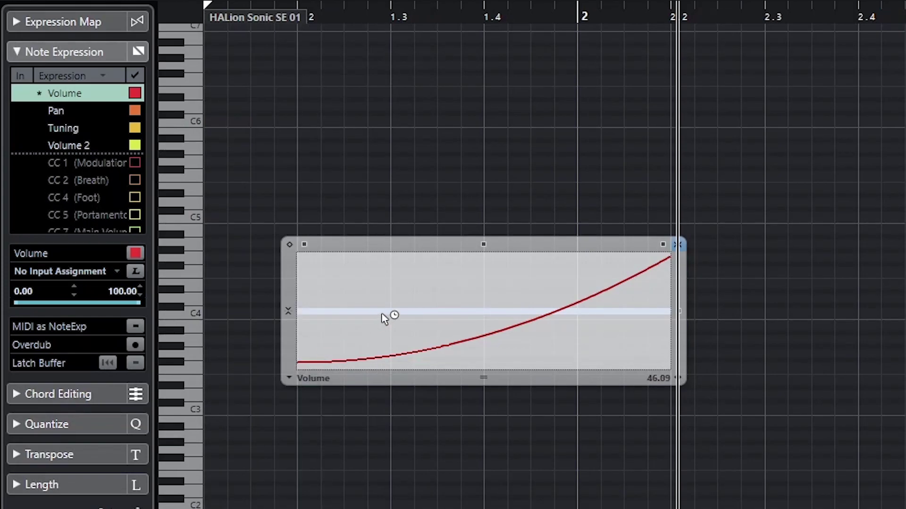
# - Turn on one-shot mode, set the C4 note's Volume to a constant 97.66 and play it back
pyautogui.click(289, 246)
pyautogui.moveTo(530, 318); pyautogui.dragTo(457, 254)
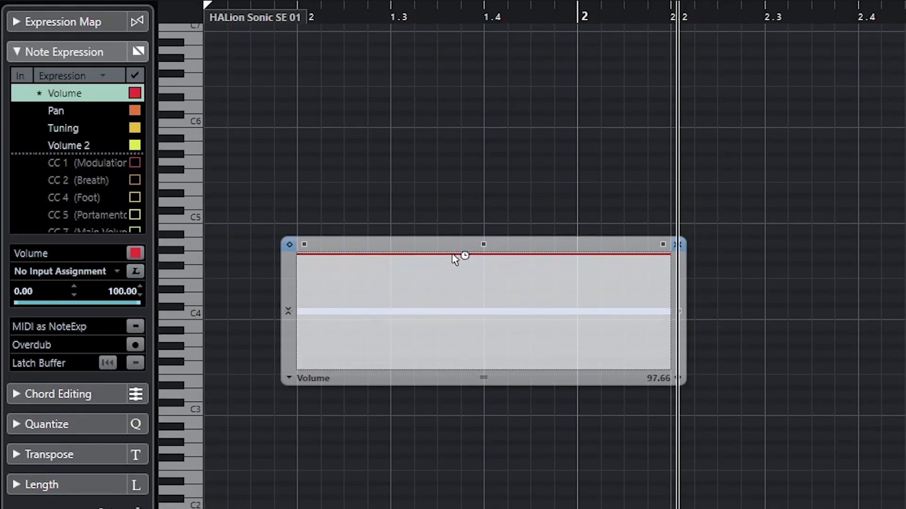
pyautogui.moveTo(307, 14); pyautogui.dragTo(278, 14)
pyautogui.press('space')
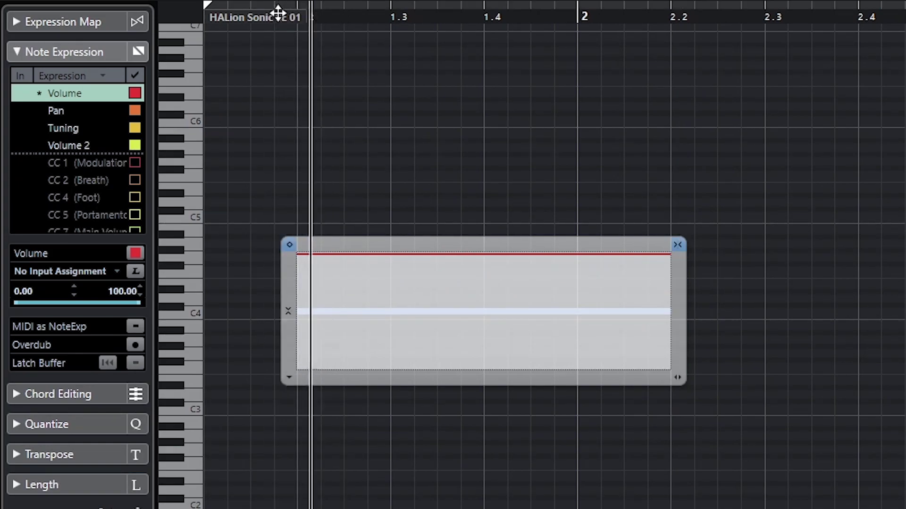
# - Enable the Pitchbend parameter, set it to a constant of about 7679 on the C4 note and play it back
pyautogui.press('space')
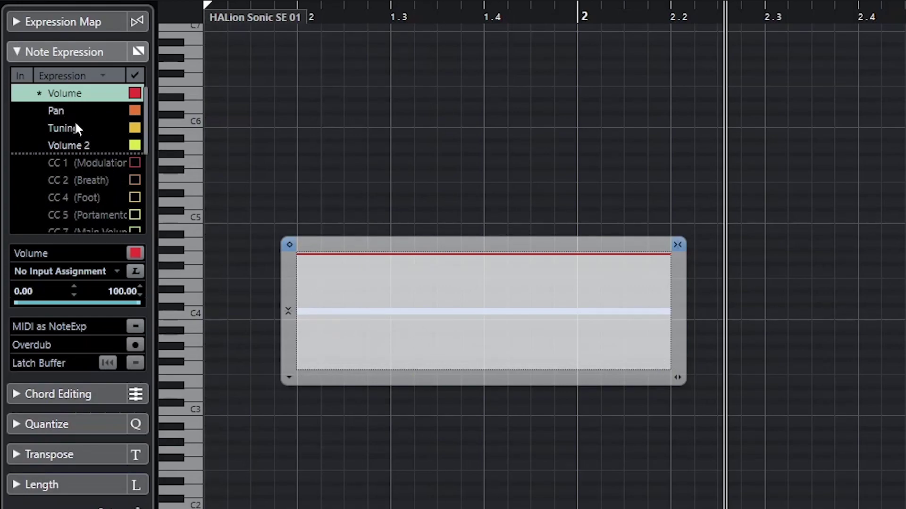
pyautogui.scroll(-3, 95, 208)
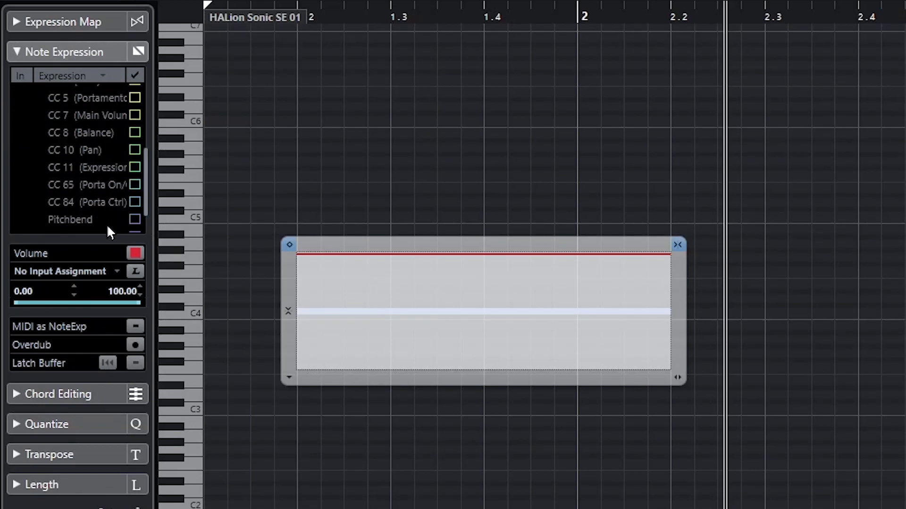
pyautogui.click(135, 219)
pyautogui.click(78, 219)
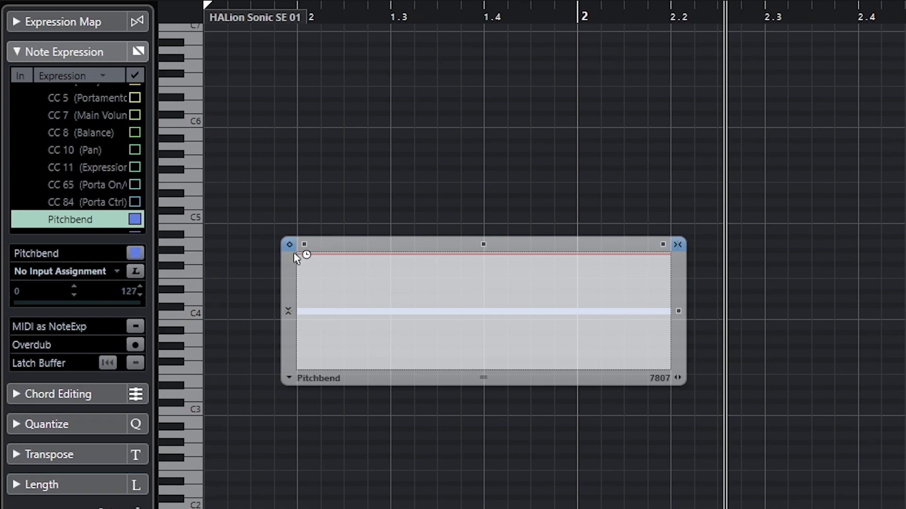
pyautogui.moveTo(359, 328)
pyautogui.mouseDown()
pyautogui.moveTo(367, 270)
pyautogui.moveTo(388, 313)
pyautogui.moveTo(415, 315)
pyautogui.moveTo(487, 259)
pyautogui.moveTo(495, 355)
pyautogui.moveTo(508, 256)
pyautogui.mouseUp()
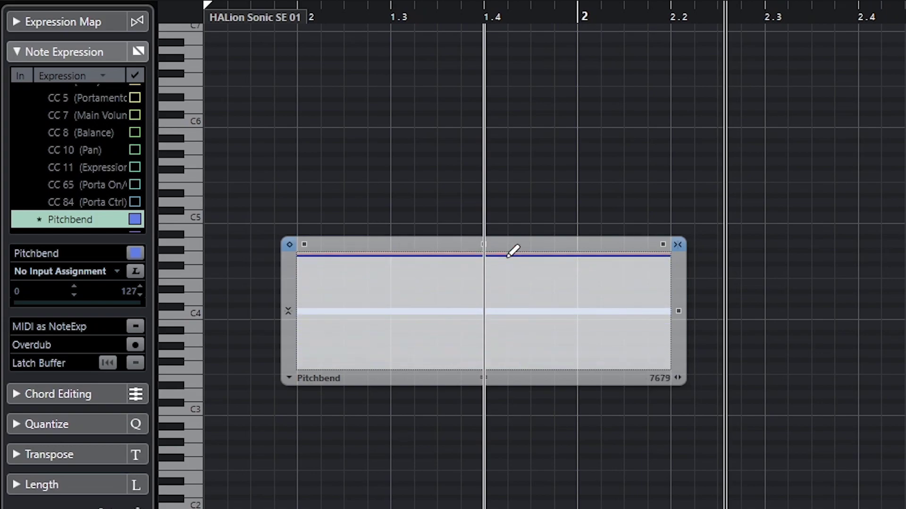
pyautogui.moveTo(335, 2); pyautogui.dragTo(287, 21)
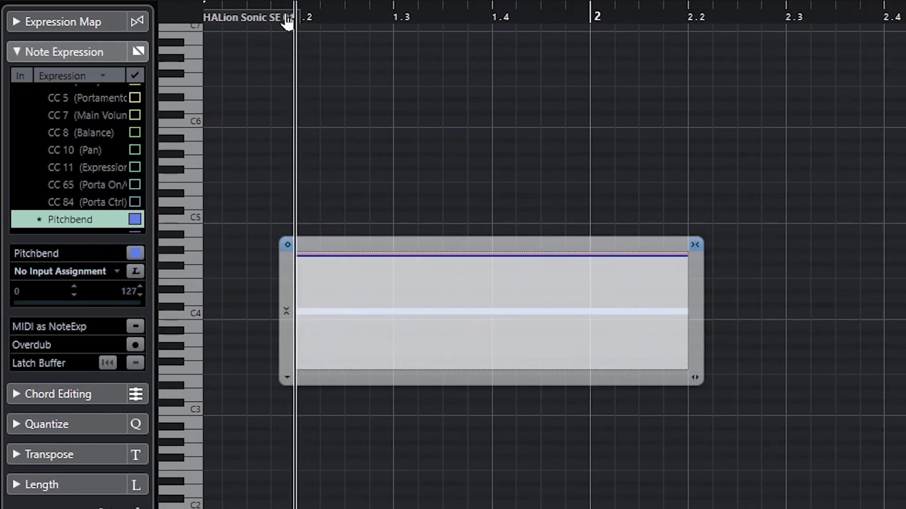
pyautogui.press('space')
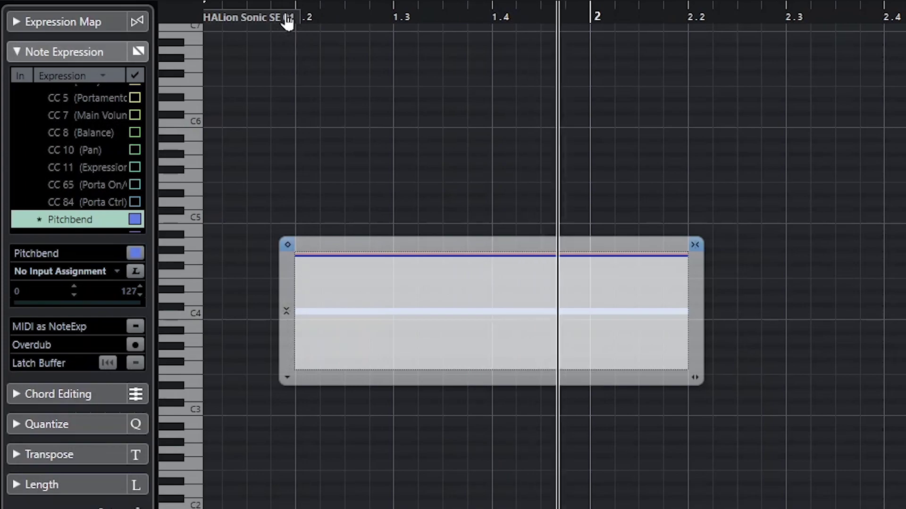
pyautogui.press('space')
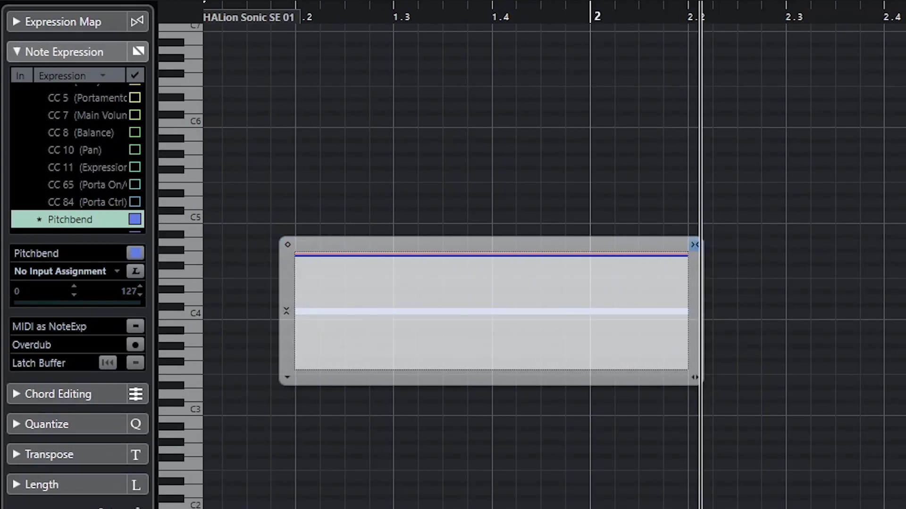
# - Draw a sine-wave Pitchbend curve across the C4 note and play it back
pyautogui.click(689, 1)
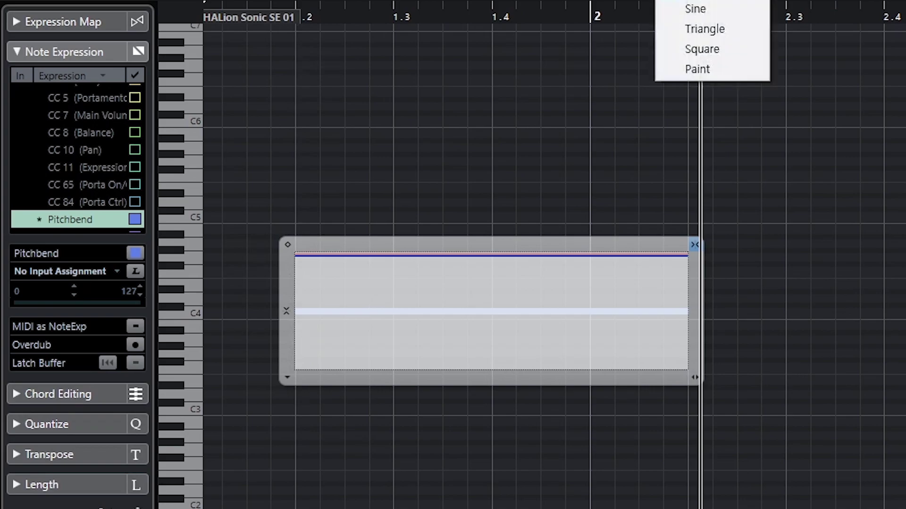
pyautogui.click(708, 12)
pyautogui.moveTo(321, 347)
pyautogui.mouseDown()
pyautogui.moveTo(370, 245)
pyautogui.moveTo(443, 276)
pyautogui.moveTo(687, 268)
pyautogui.mouseUp()
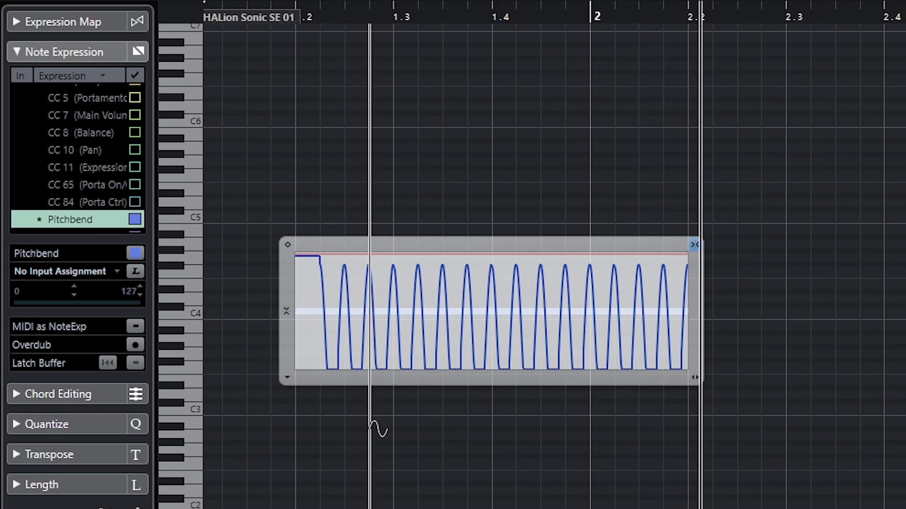
pyautogui.click(293, 15)
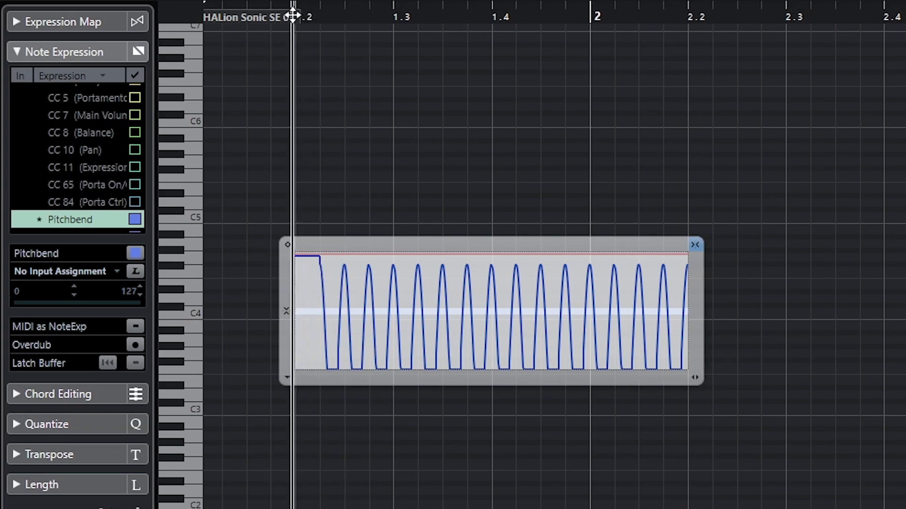
pyautogui.press('space')
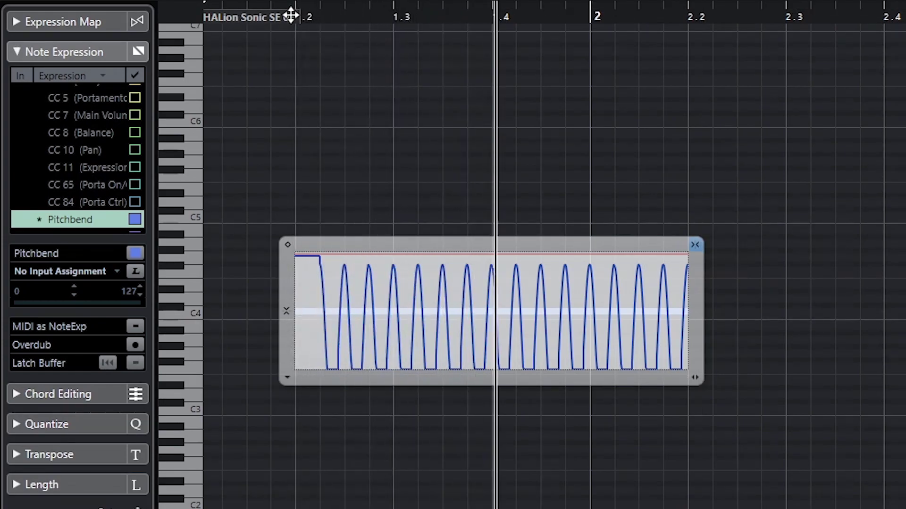
pyautogui.press('space')
# - Switch back to the Object Selection tool and close the C4 note's Note Expression editor
pyautogui.rightClick(426, 190)
pyautogui.click(425, 191)
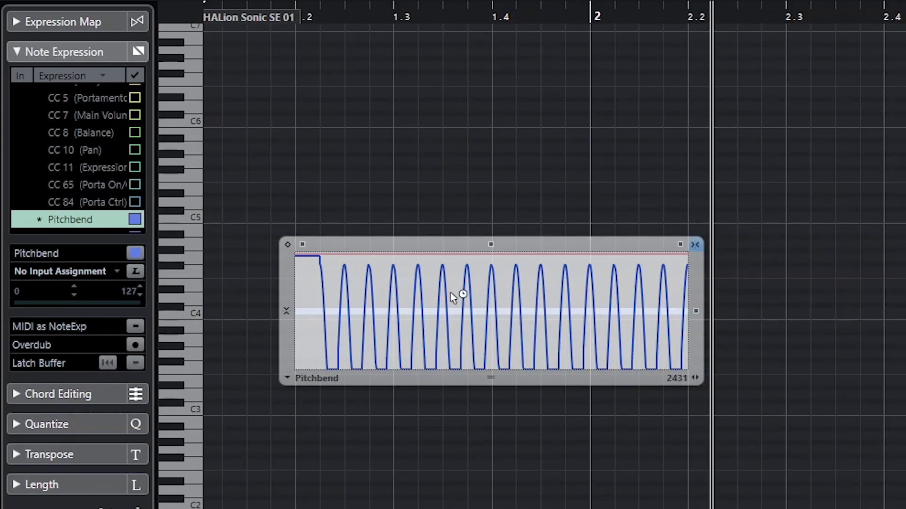
pyautogui.moveTo(307, 258); pyautogui.dragTo(687, 258)
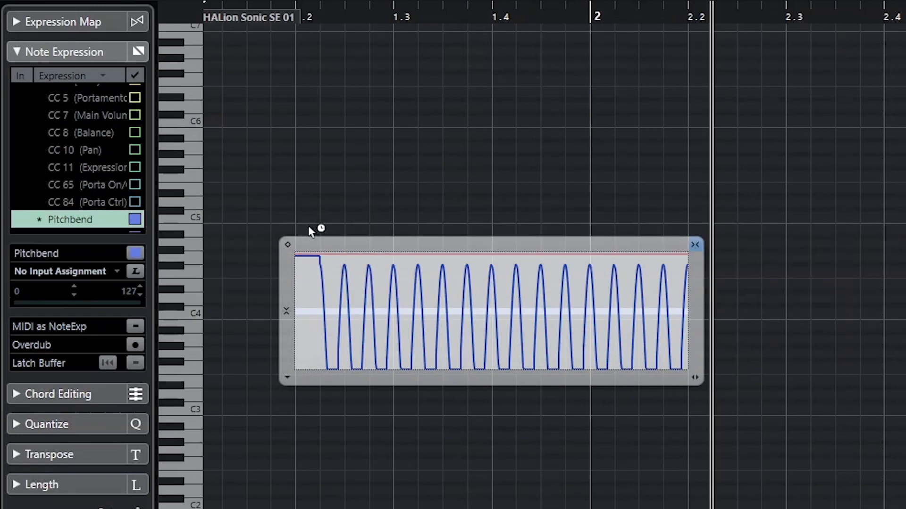
pyautogui.rightClick(325, 170)
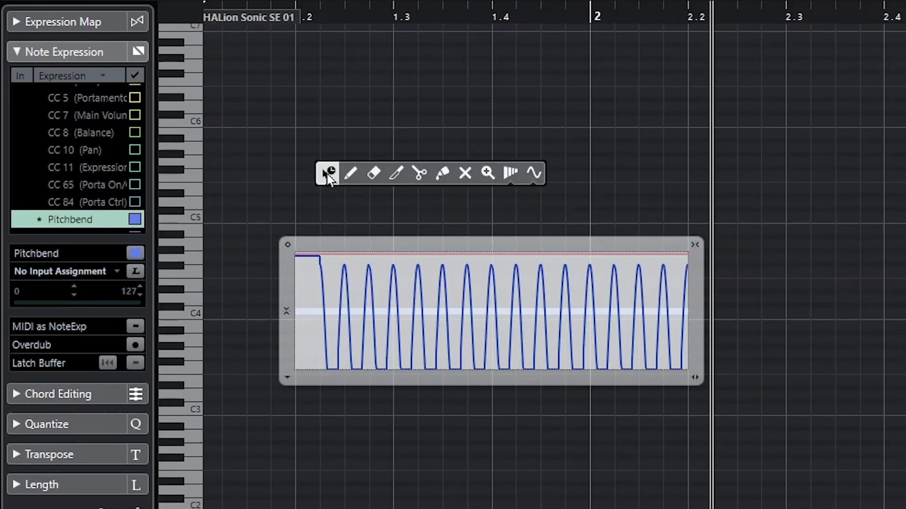
pyautogui.click(324, 172)
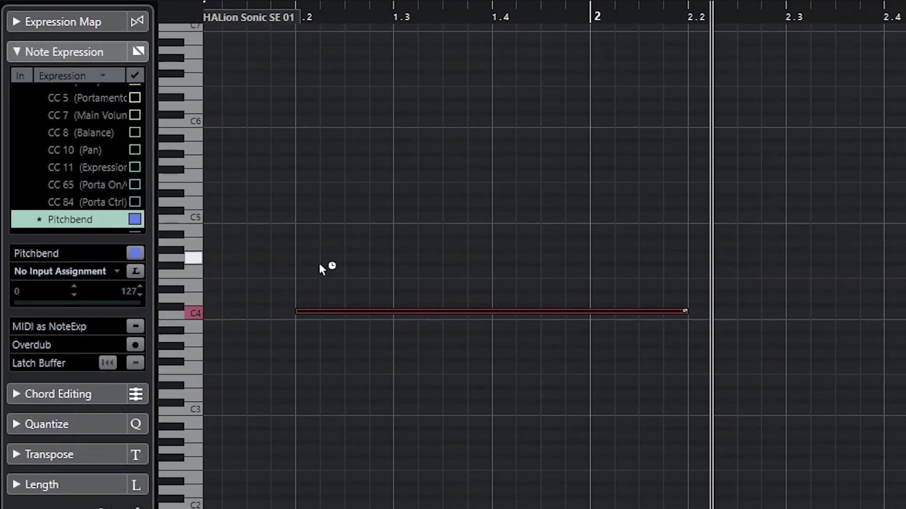
# - Reopen the C4 note's expression editor, draw a wavy freehand Pan curve across it and delete that Pan data
pyautogui.scroll(3, 83, 181)
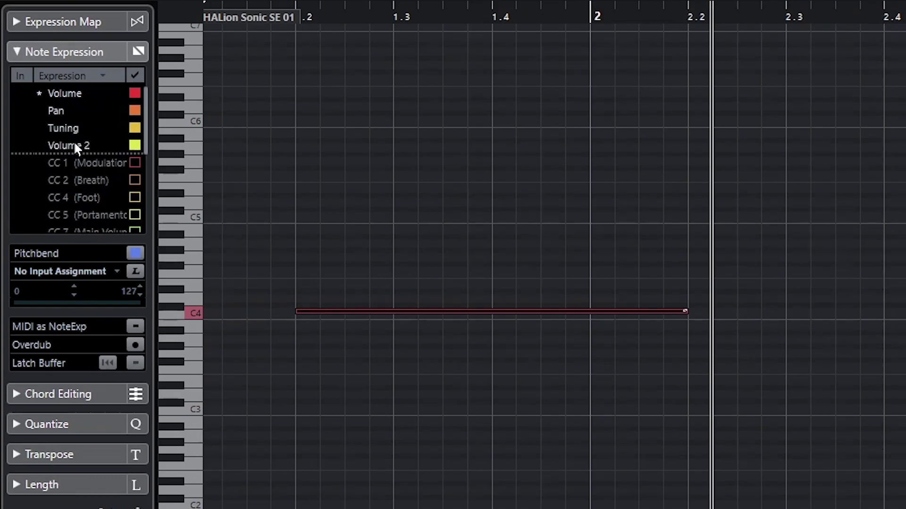
pyautogui.click(77, 113)
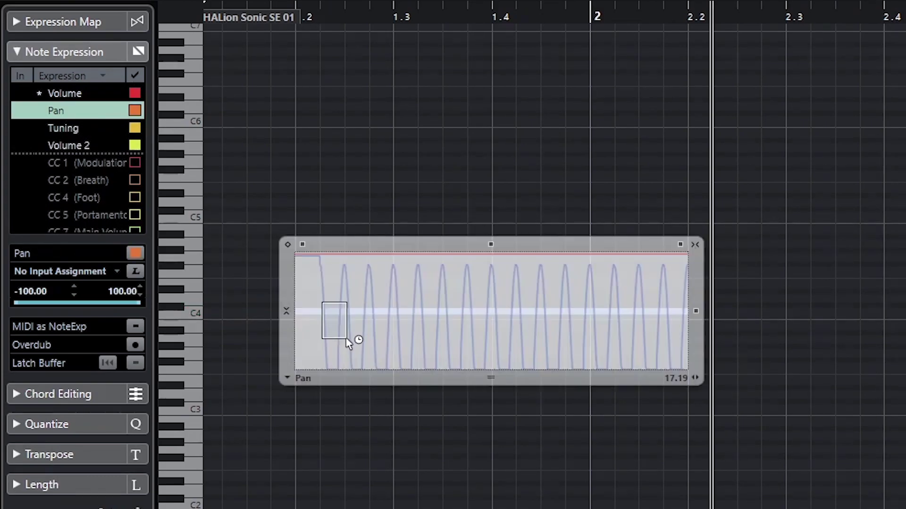
pyautogui.rightClick(380, 313)
pyautogui.click(404, 312)
pyautogui.moveTo(359, 319)
pyautogui.mouseDown()
pyautogui.moveTo(384, 309)
pyautogui.moveTo(563, 321)
pyautogui.moveTo(601, 311)
pyautogui.moveTo(628, 325)
pyautogui.moveTo(663, 309)
pyautogui.moveTo(682, 320)
pyautogui.mouseUp()
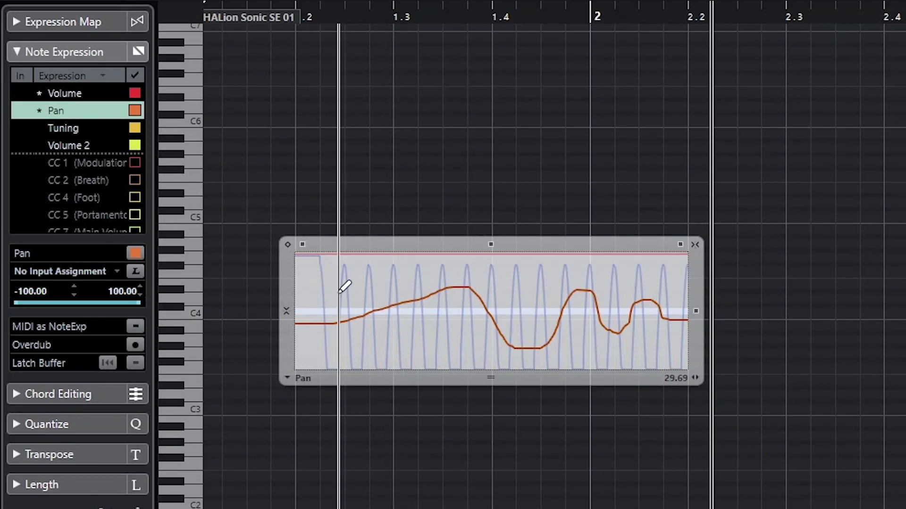
pyautogui.press('Delete')
# - Look at the Tuning and Volume 2 parameters and toggle the Pitchbend parameter off and on to compare the note display
pyautogui.click(86, 124)
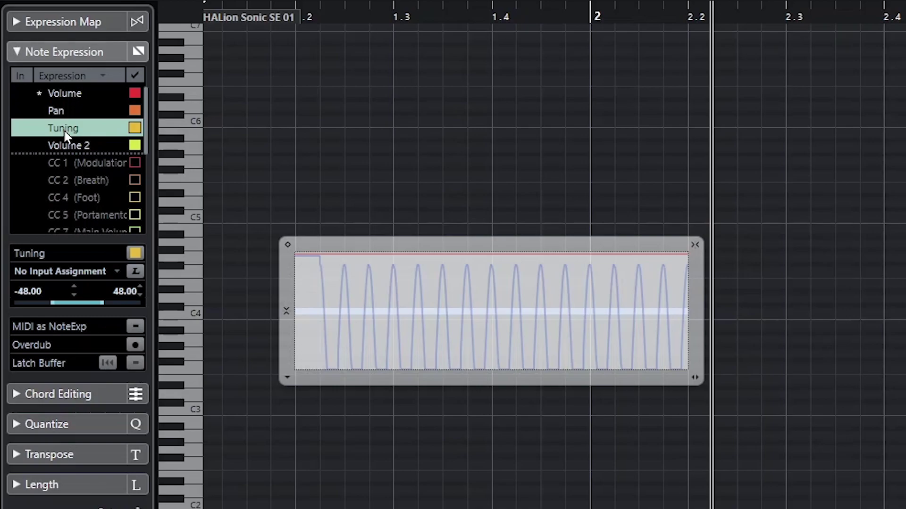
pyautogui.click(86, 146)
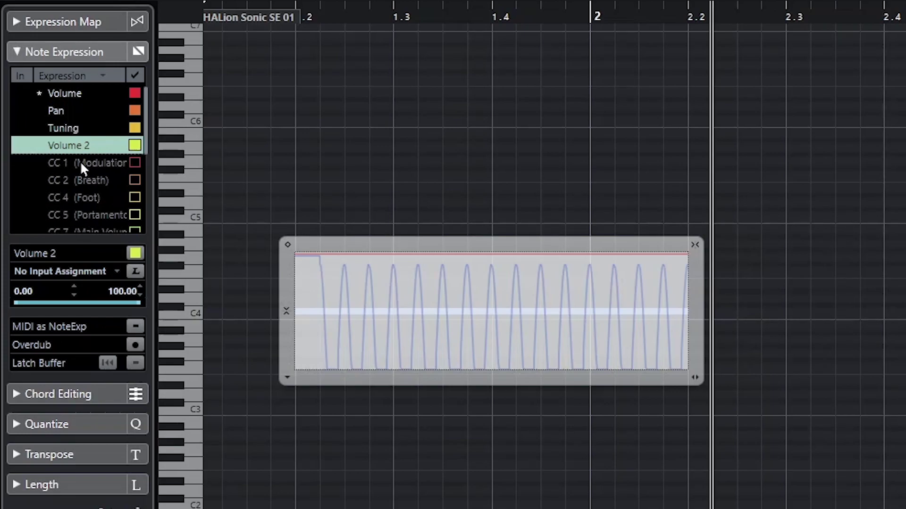
pyautogui.scroll(-5, 77, 181)
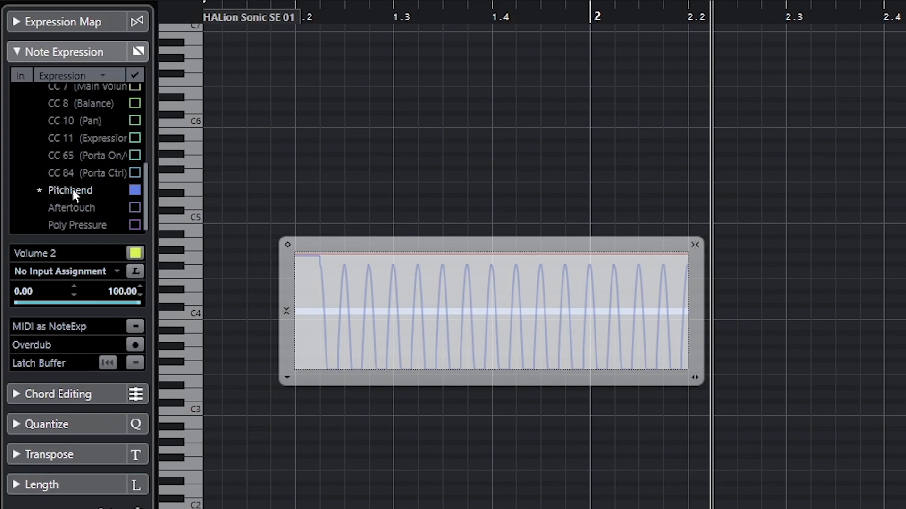
pyautogui.click(135, 190)
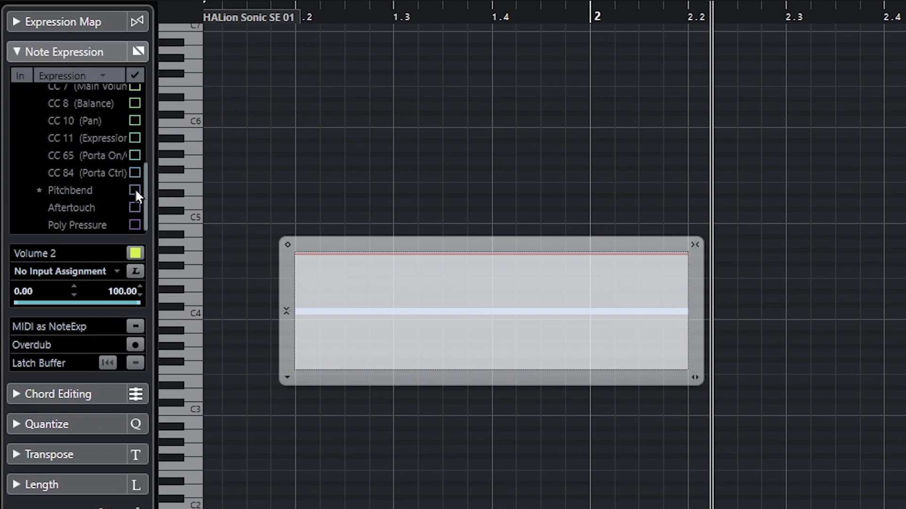
pyautogui.click(134, 189)
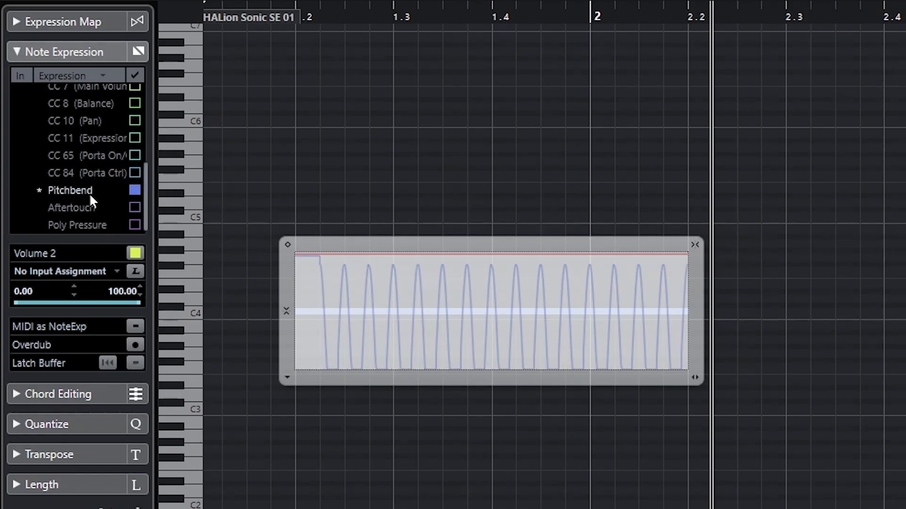
pyautogui.click(133, 190)
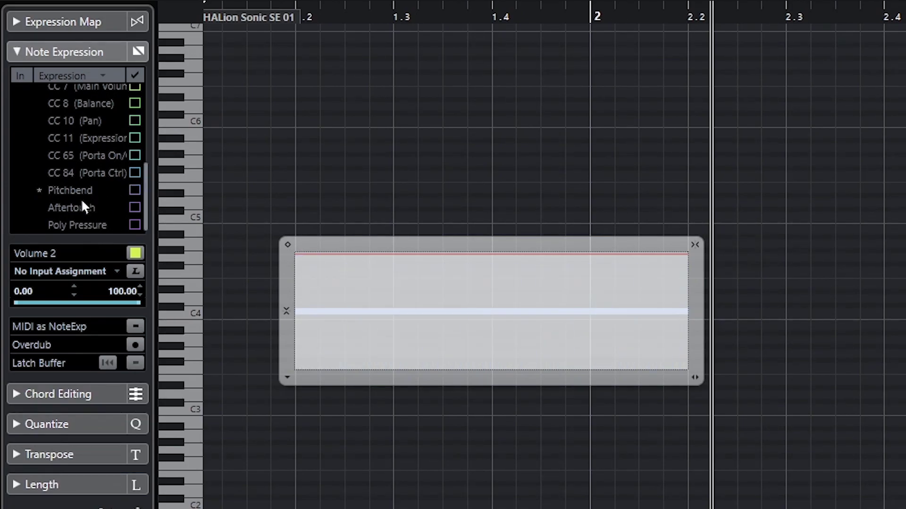
pyautogui.click(135, 190)
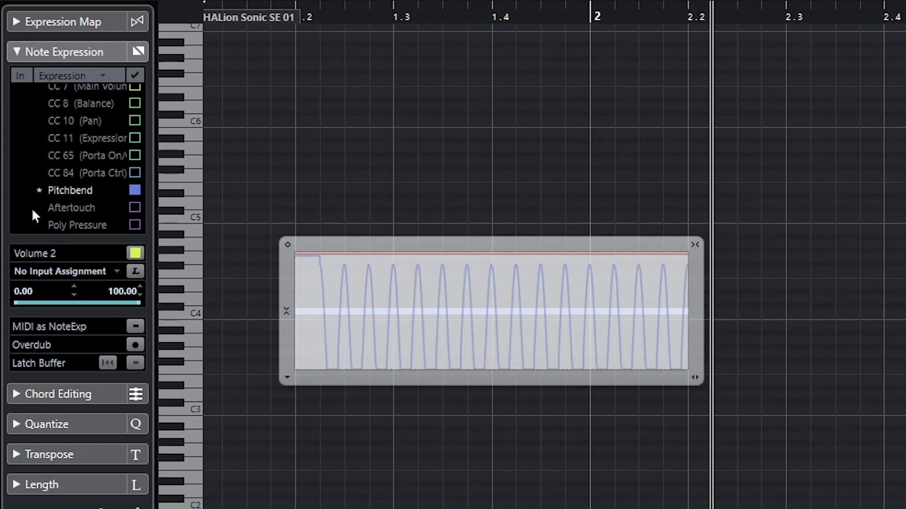
# - Enable the CC 7, CC 8, CC 10, CC 11, CC 65, CC 84 and Aftertouch expression parameters
pyautogui.click(135, 172)
pyautogui.click(135, 155)
pyautogui.click(135, 121)
pyautogui.click(135, 104)
pyautogui.click(135, 87)
pyautogui.click(134, 137)
pyautogui.click(135, 208)
pyautogui.scroll(2, 82, 227)
pyautogui.scroll(3, 81, 222)
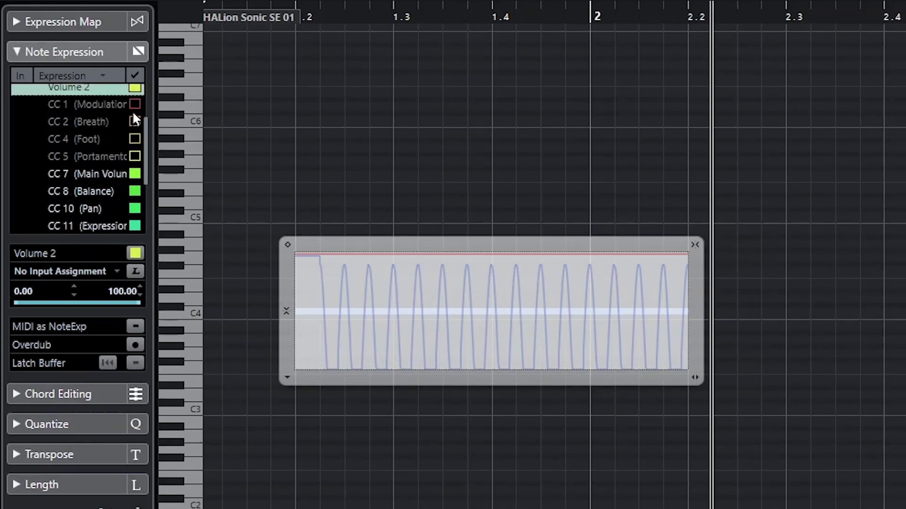
# - Enable CC 1, CC 2, CC 4 and CC 5, and switch all MIDI controller parameters including Pitchbend back off
pyautogui.click(135, 104)
pyautogui.click(135, 121)
pyautogui.click(135, 139)
pyautogui.click(135, 157)
pyautogui.click(135, 174)
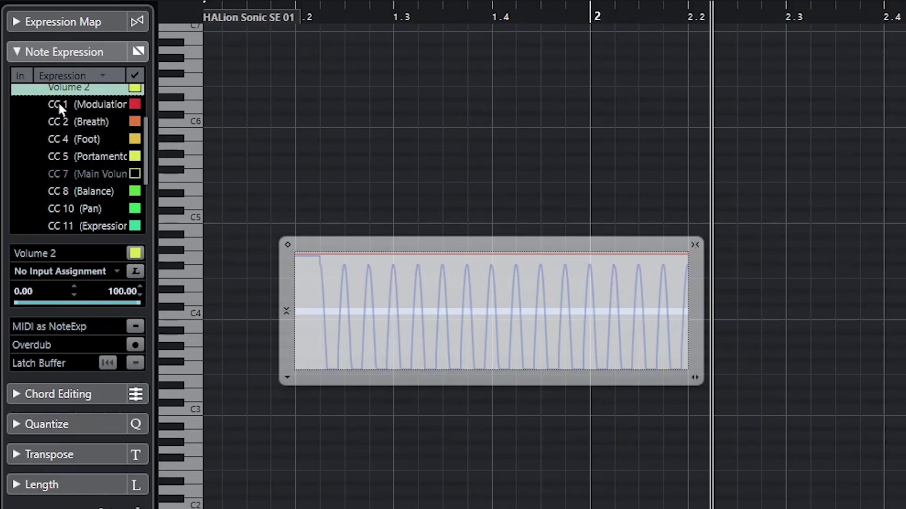
pyautogui.click(135, 156)
pyautogui.scroll(-3, 69, 203)
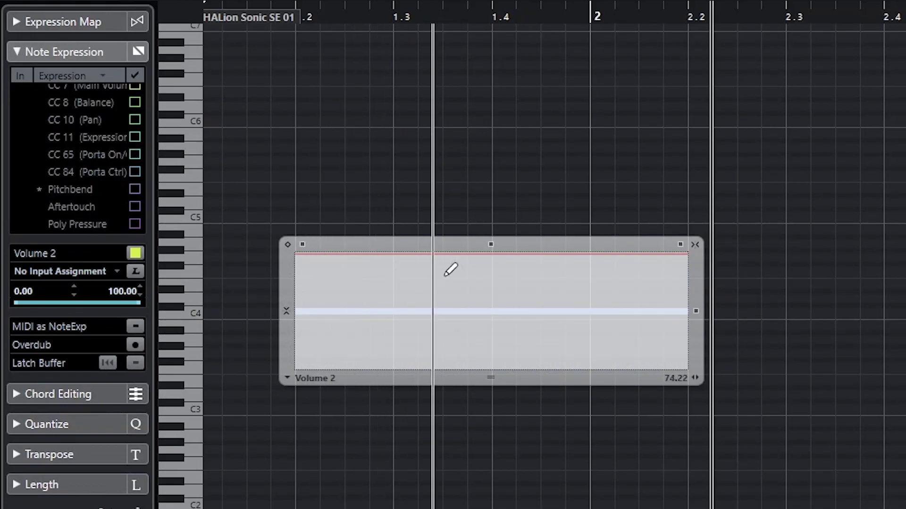
# - Close the Note Expression editor with the Object Selection tool active and delete the C4 note
pyautogui.rightClick(372, 151)
pyautogui.click(371, 151)
pyautogui.click(442, 407)
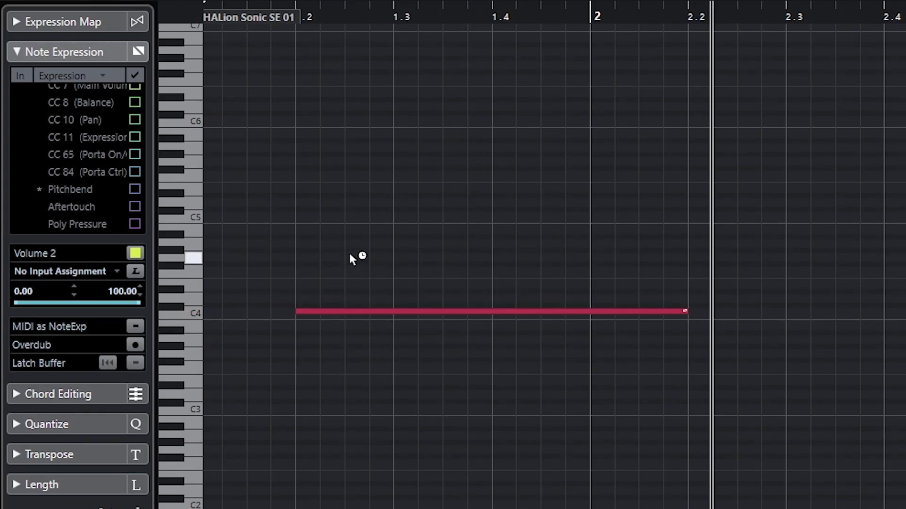
pyautogui.click(515, 312)
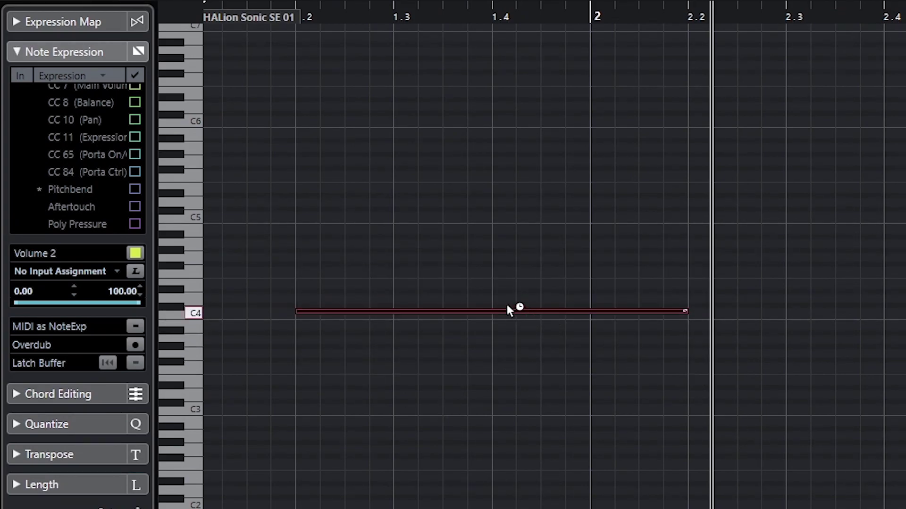
pyautogui.press('Delete')
# - Draw a new C4 note from about 1.2 to 2.2 and return to the Object Selection tool
pyautogui.rightClick(356, 321)
pyautogui.click(379, 321)
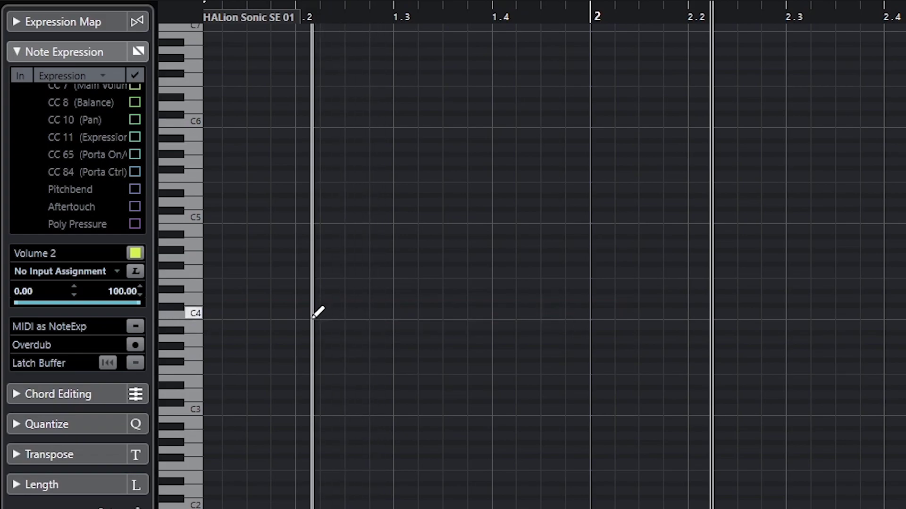
pyautogui.moveTo(302, 311); pyautogui.dragTo(695, 316)
pyautogui.rightClick(550, 357)
pyautogui.click(550, 358)
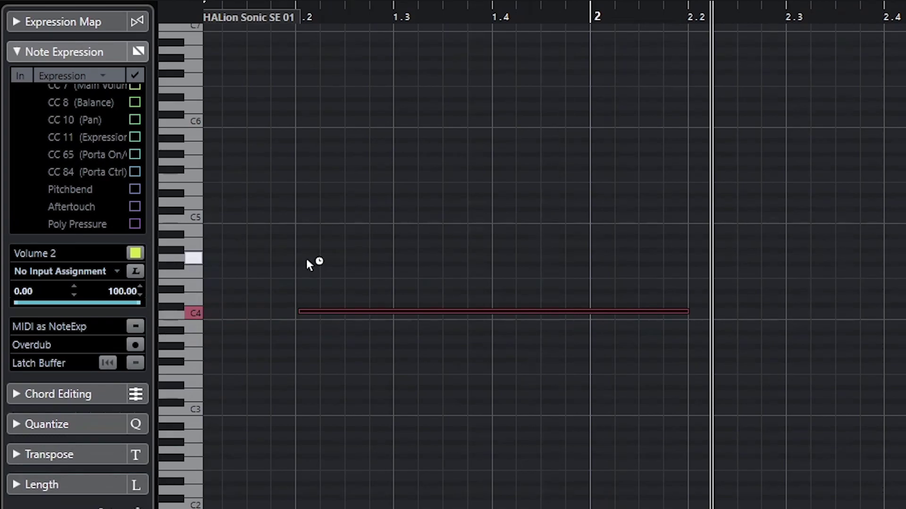
# - Open the new C4 note's expression editor and draw a straight rising Volume line across it, starting at about 23.44
pyautogui.doubleClick(326, 312)
pyautogui.scroll(3, 76, 189)
pyautogui.click(66, 89)
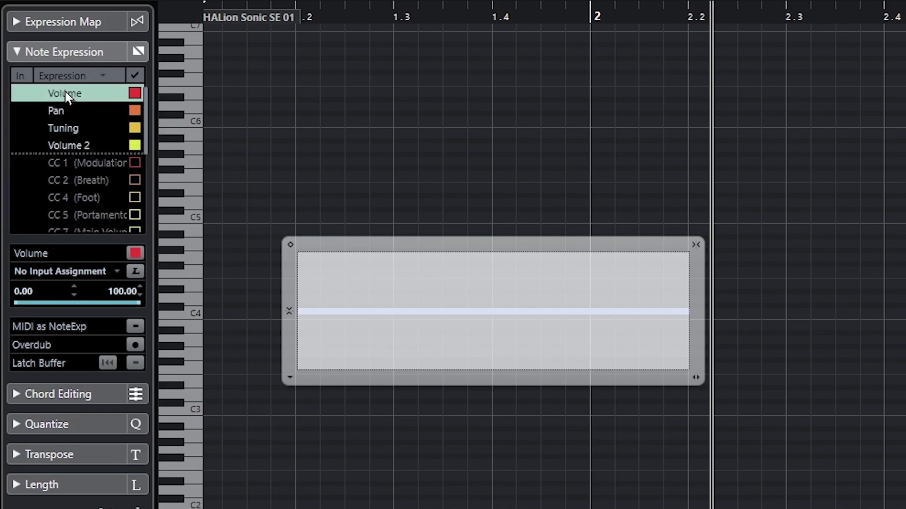
pyautogui.click(661, 0)
pyautogui.click(694, 8)
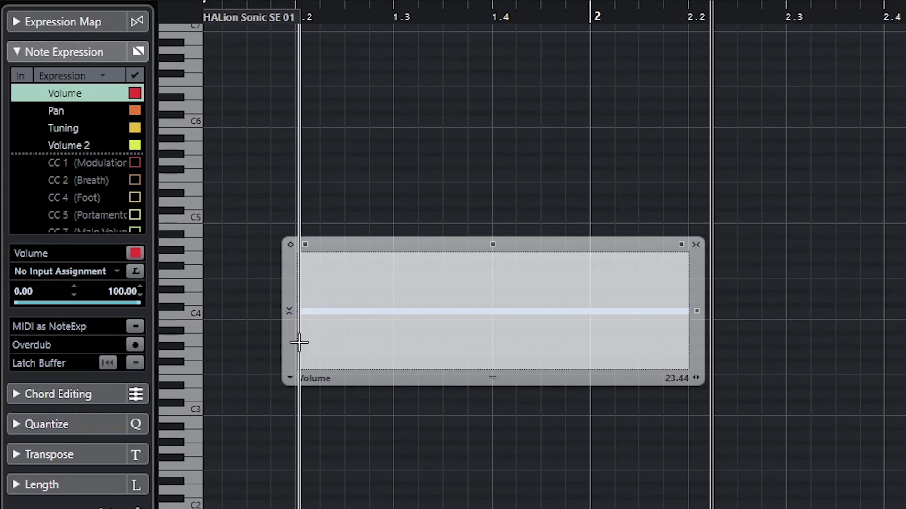
pyautogui.moveTo(298, 343); pyautogui.dragTo(689, 268)
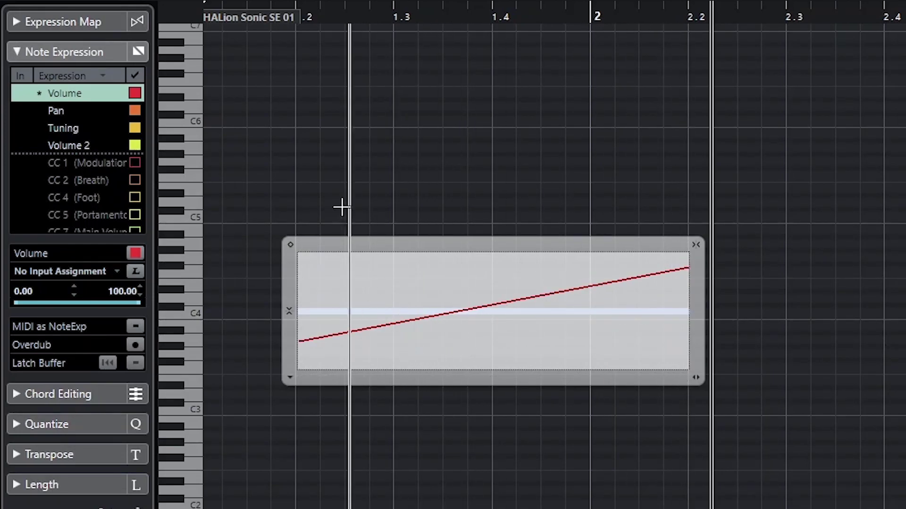
# - Play back the C4 note from its start to hear the rising Volume line
pyautogui.moveTo(307, 19); pyautogui.dragTo(288, 20)
pyautogui.press('space')
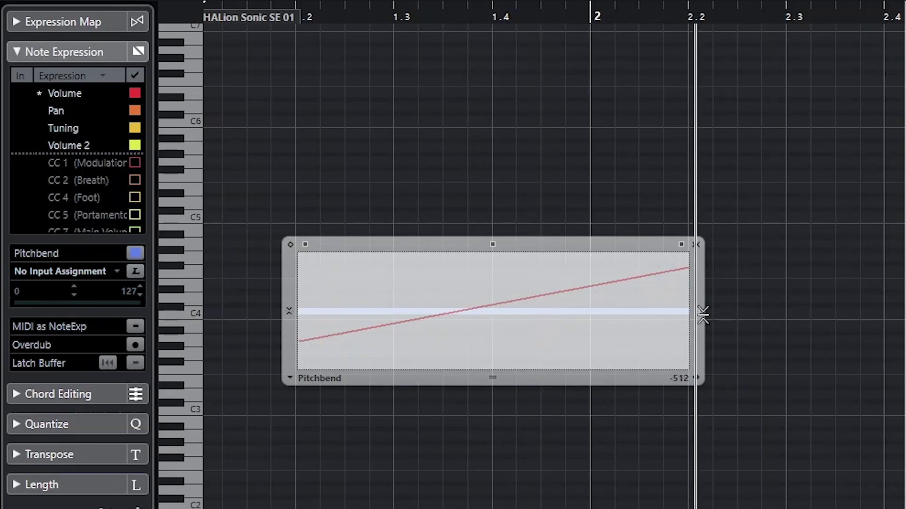
# - Draw a rising Pitchbend parabola on the C4 note from bar 2 to its end at 2.2, and play it back
pyautogui.rightClick(624, 327)
pyautogui.click(623, 328)
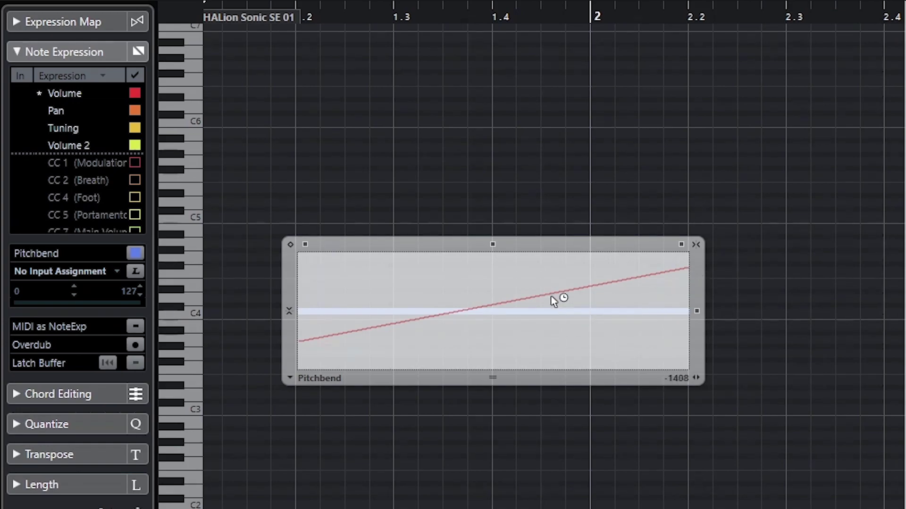
pyautogui.scroll(-3, 71, 147)
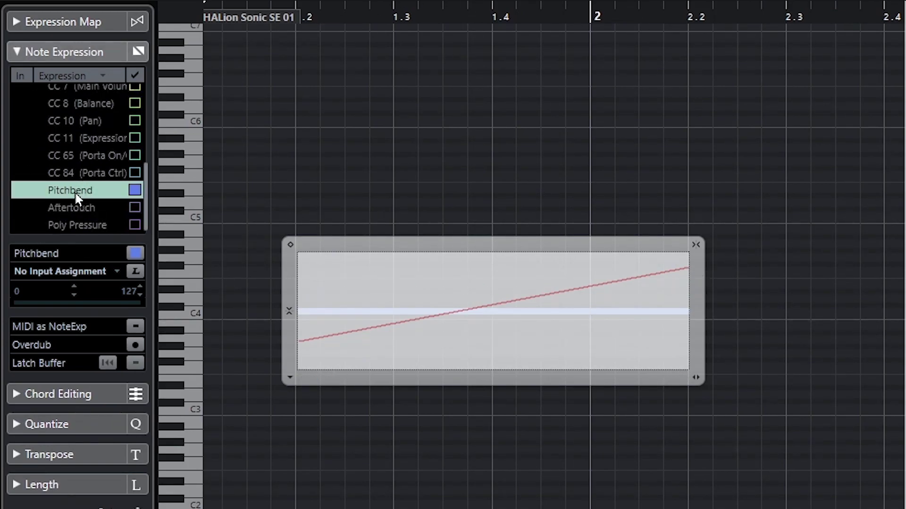
pyautogui.click(694, 1)
pyautogui.click(712, 1)
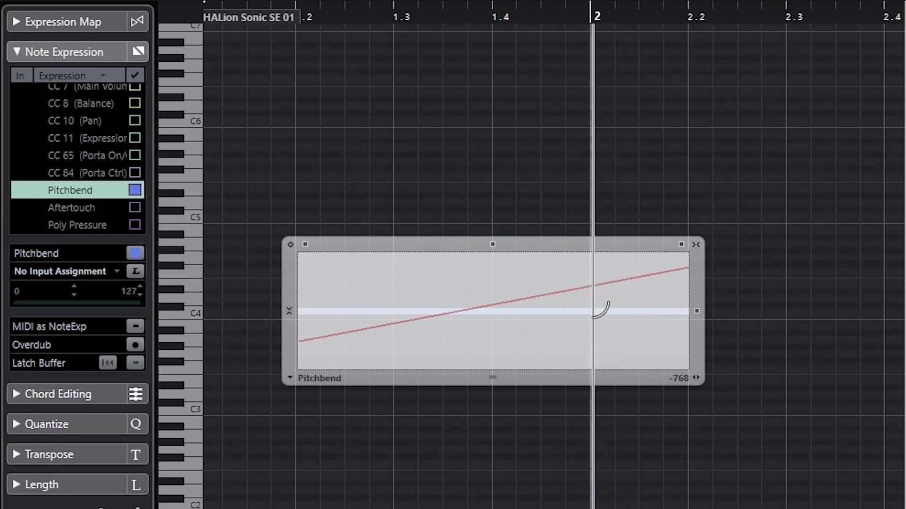
pyautogui.moveTo(592, 315)
pyautogui.mouseDown()
pyautogui.moveTo(642, 303)
pyautogui.moveTo(692, 267)
pyautogui.mouseUp()
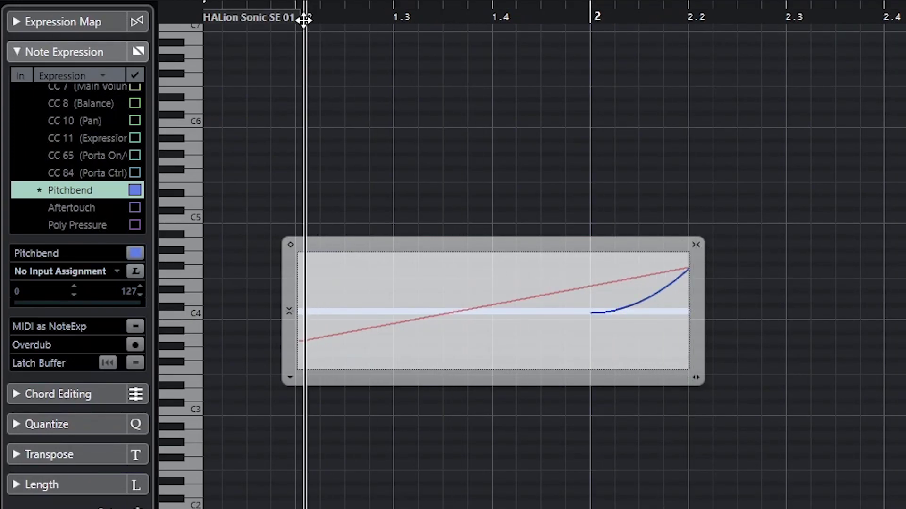
pyautogui.press('space')
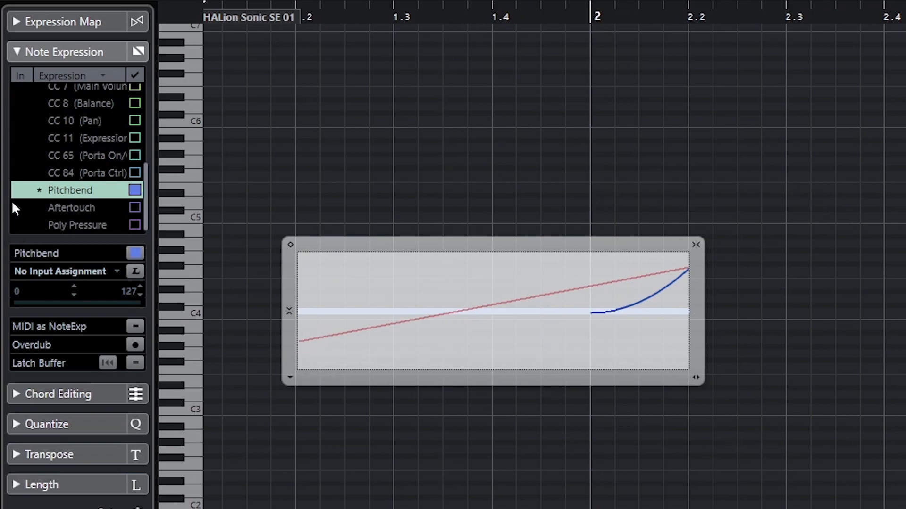
# - Close the C4 note's expression editor and draw a new G4 note from 2.2 to about 3.3
pyautogui.press('Escape')
pyautogui.rightClick(774, 366)
pyautogui.click(797, 364)
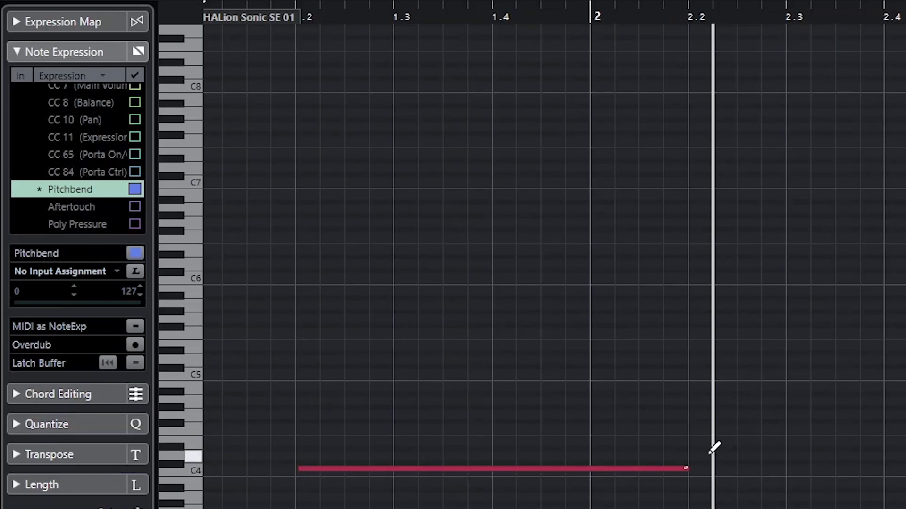
pyautogui.moveTo(698, 413); pyautogui.dragTo(905, 407)
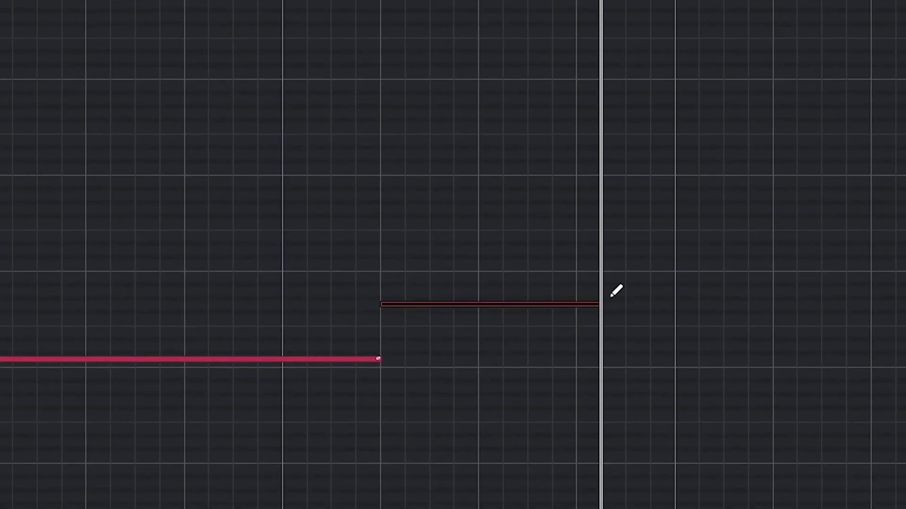
pyautogui.moveTo(611, 296); pyautogui.dragTo(871, 302)
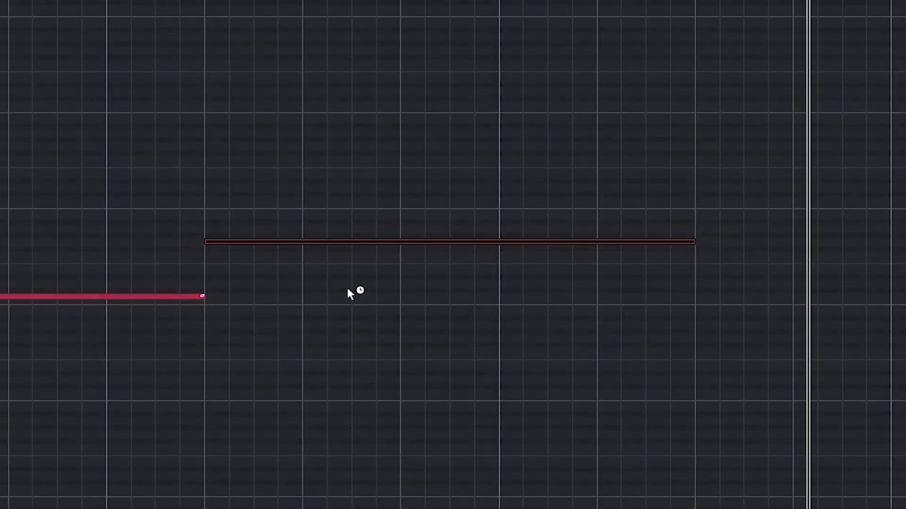
# - Open the new G4 note's expression editor and draw a straight falling Volume line across its full length, starting at the middle value
pyautogui.doubleClick(329, 242)
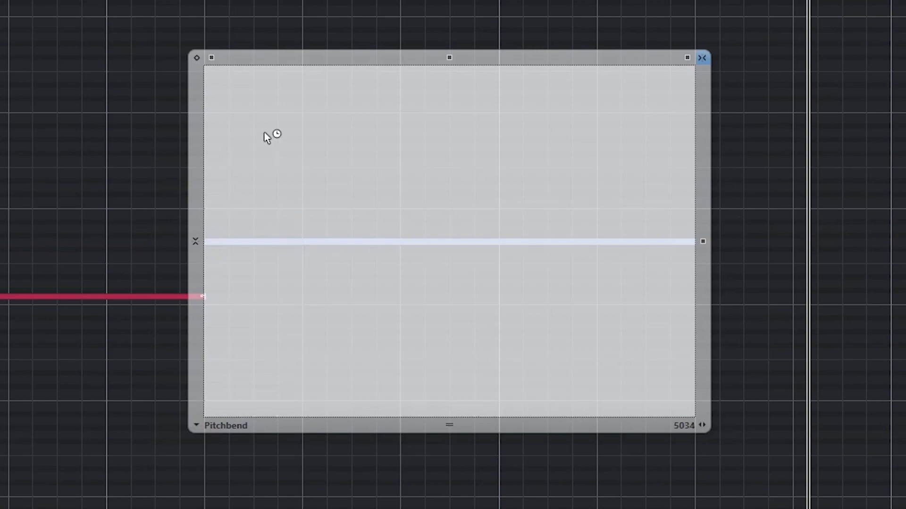
pyautogui.rightClick(211, 243)
pyautogui.click(239, 239)
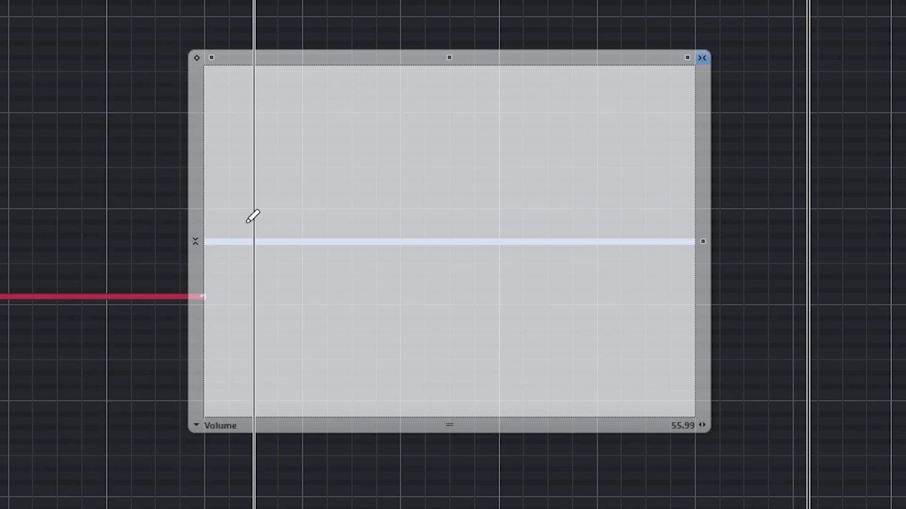
pyautogui.moveTo(208, 243); pyautogui.dragTo(699, 307)
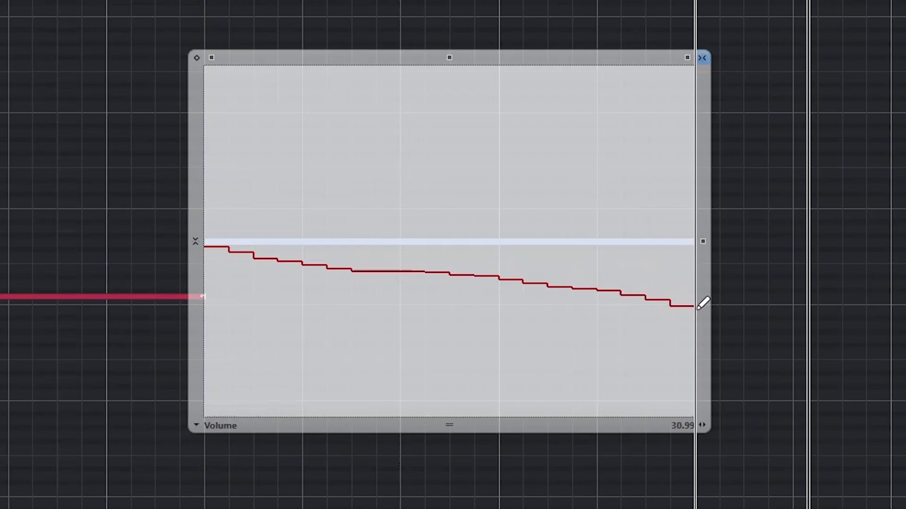
pyautogui.hotkey('ctrl', 'z')
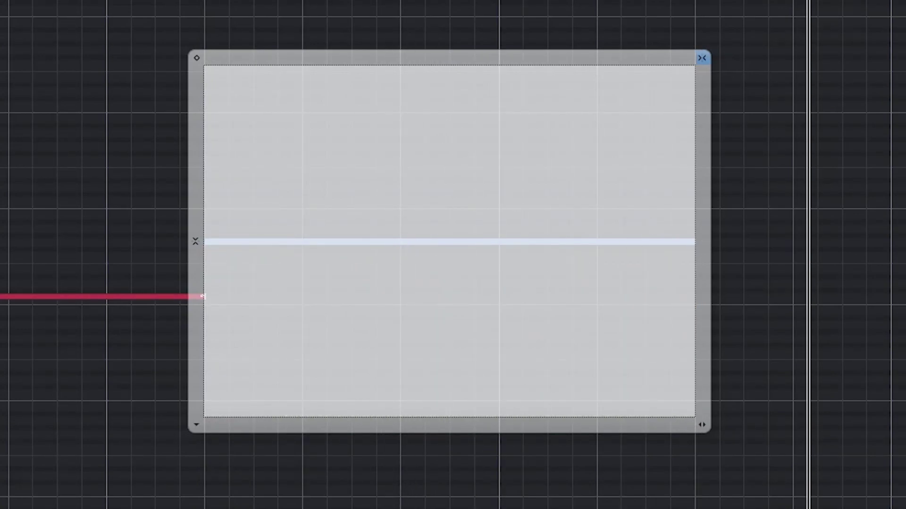
pyautogui.moveTo(205, 241)
pyautogui.mouseDown()
pyautogui.moveTo(480, 285)
pyautogui.moveTo(694, 304)
pyautogui.mouseUp()
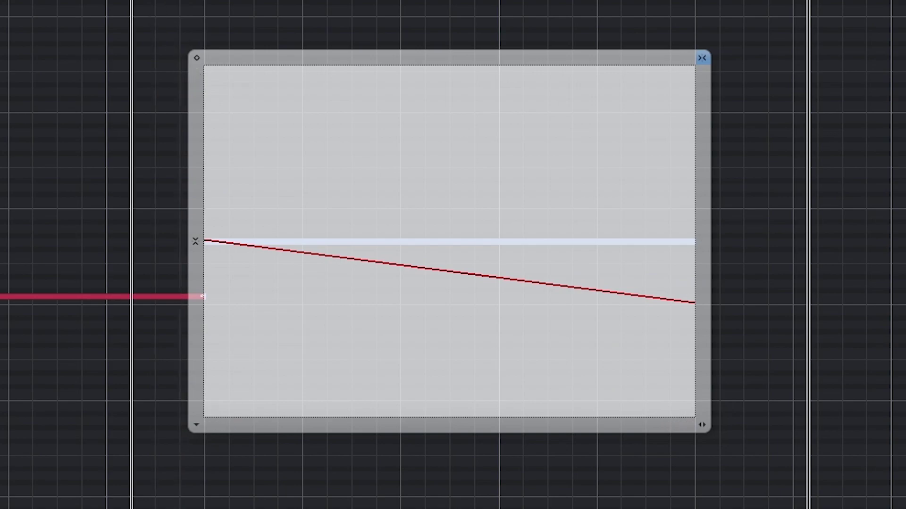
# - Draw a Pitchbend sine wave over the G4 note from bar 3 to its end, and redraw it with a larger amplitude
pyautogui.rightClick(405, 228)
pyautogui.click(404, 229)
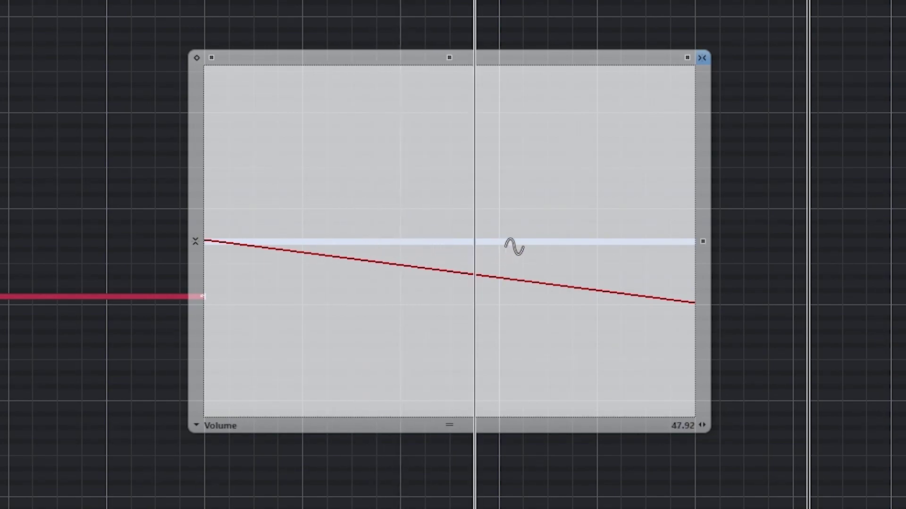
pyautogui.moveTo(500, 242)
pyautogui.mouseDown()
pyautogui.moveTo(660, 243)
pyautogui.moveTo(689, 286)
pyautogui.mouseUp()
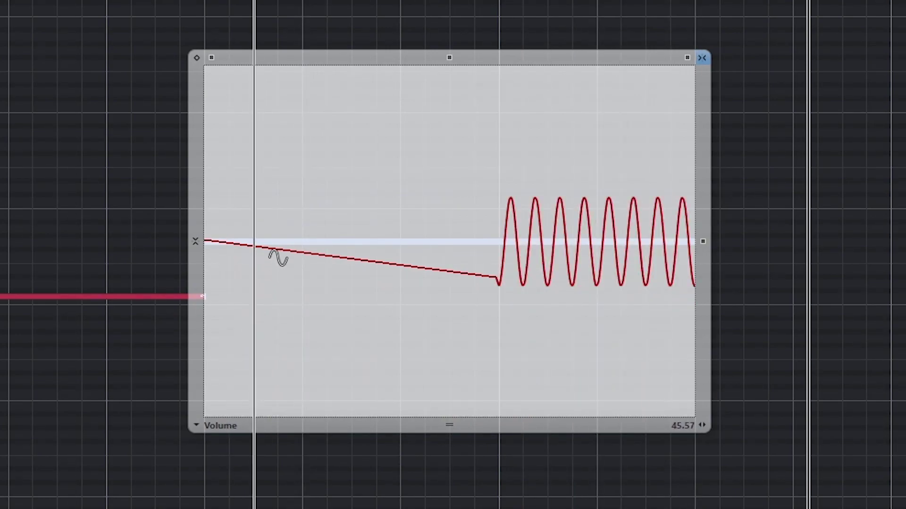
pyautogui.hotkey('ctrl', 'z')
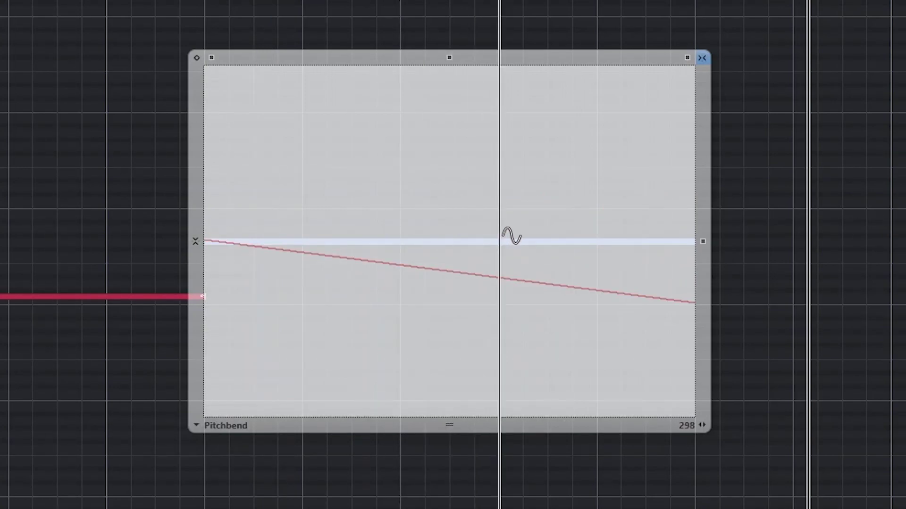
pyautogui.moveTo(511, 235); pyautogui.dragTo(688, 271)
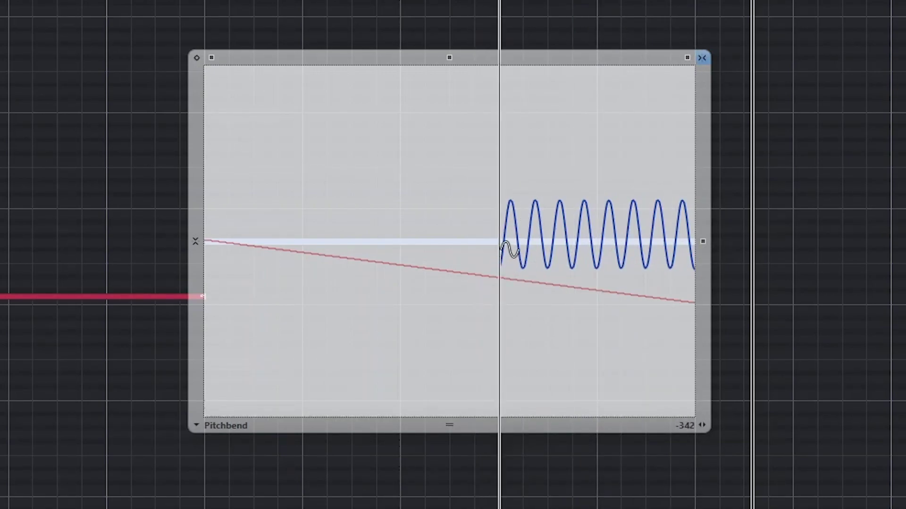
pyautogui.moveTo(501, 243)
pyautogui.mouseDown()
pyautogui.moveTo(545, 263)
pyautogui.moveTo(603, 324)
pyautogui.moveTo(693, 334)
pyautogui.mouseUp()
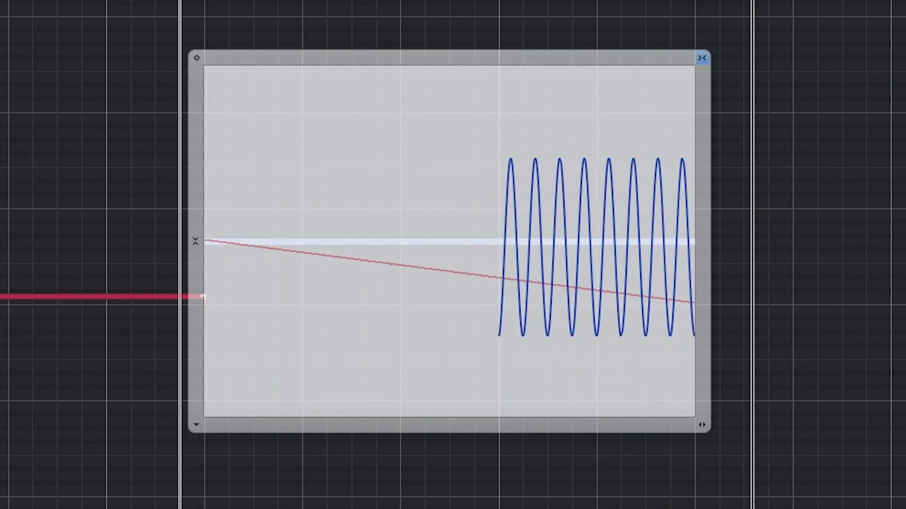
# - Play back the two notes to hear the enlarged Pitchbend sine wave, and return to the start position
pyautogui.press('space')
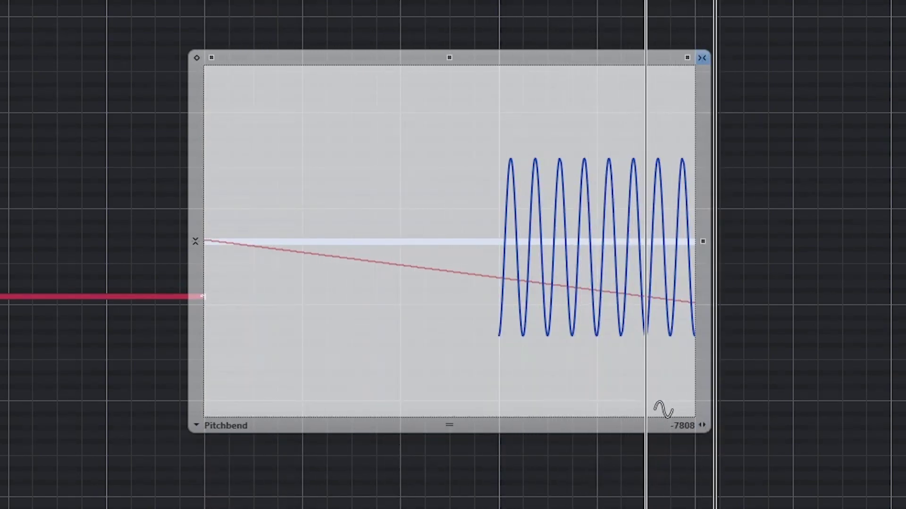
pyautogui.press('space')
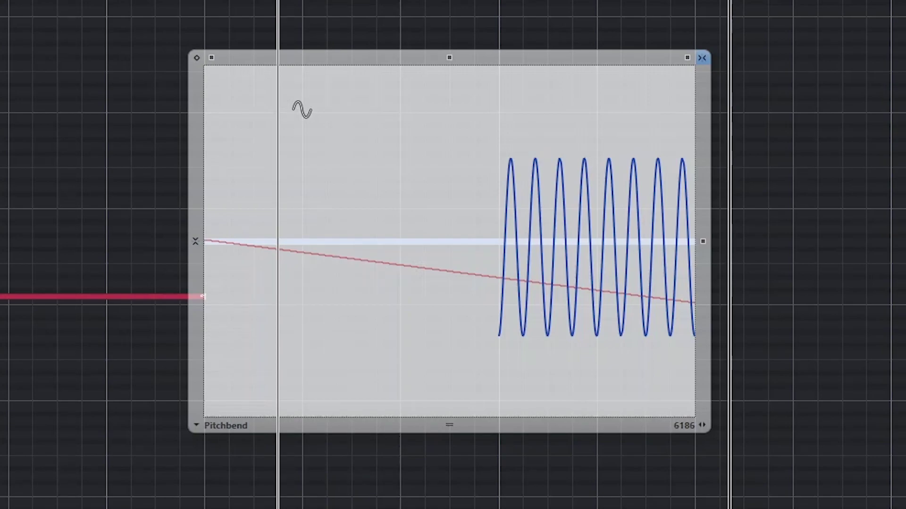
pyautogui.press('Home')
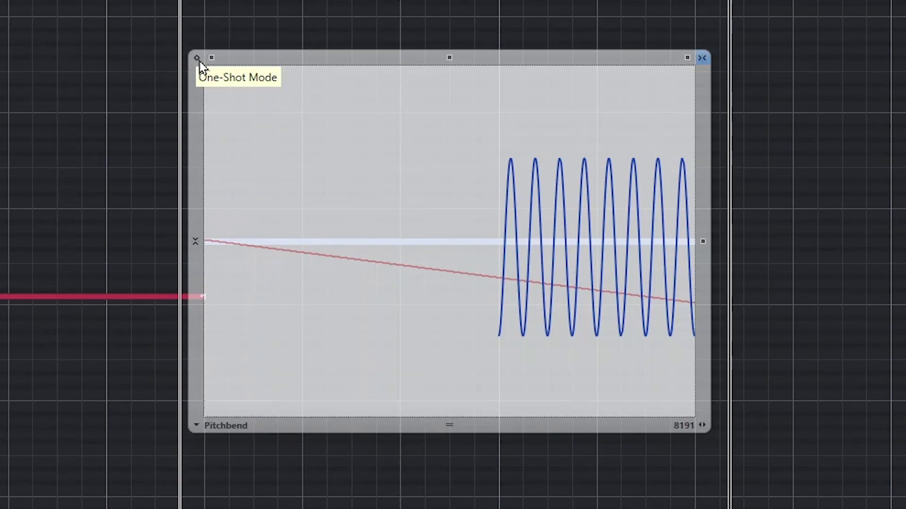
pyautogui.click(198, 60)
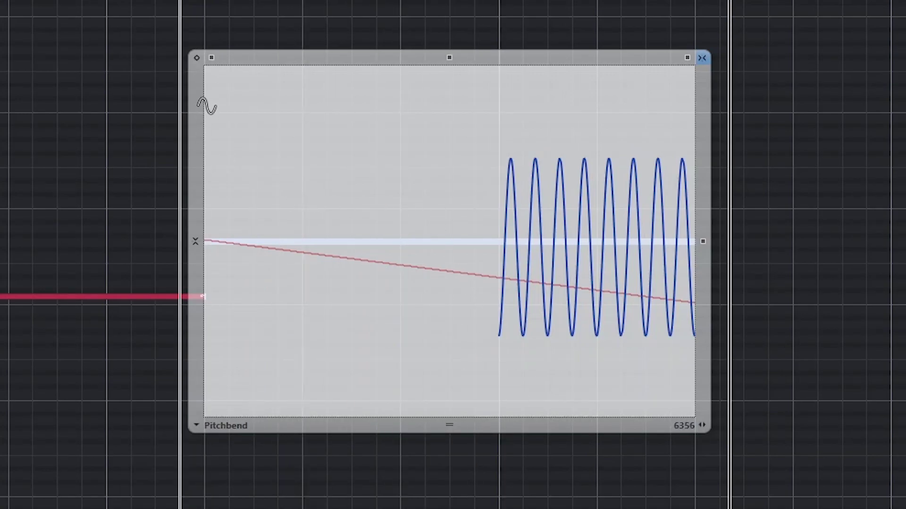
# - Try drawing long single-cycle Pitchbend sine waves across the G4 note with the editor's snap off and on
pyautogui.rightClick(413, 204)
pyautogui.click(412, 204)
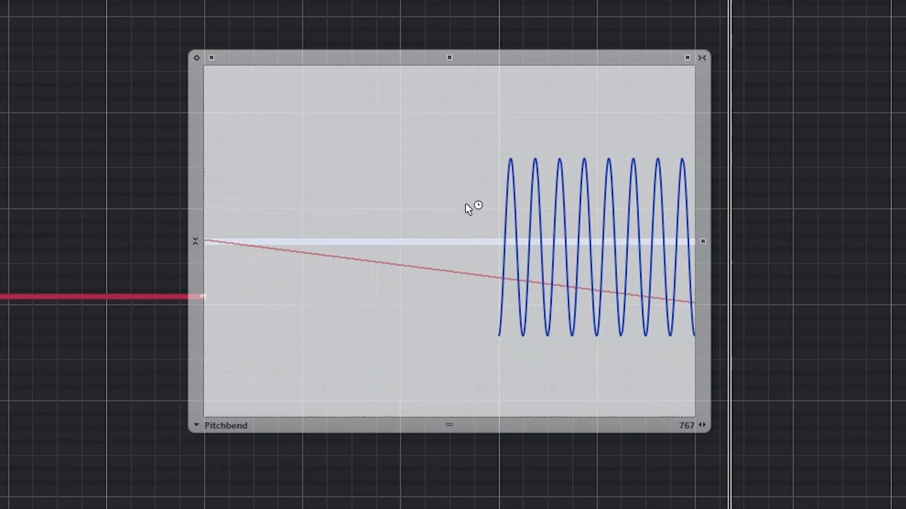
pyautogui.moveTo(251, 182); pyautogui.dragTo(505, 293)
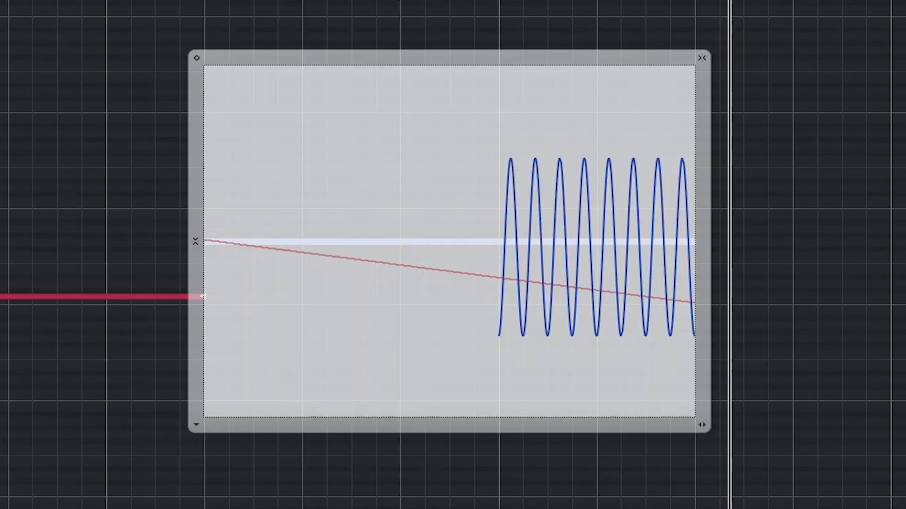
pyautogui.moveTo(279, 271); pyautogui.dragTo(661, 271)
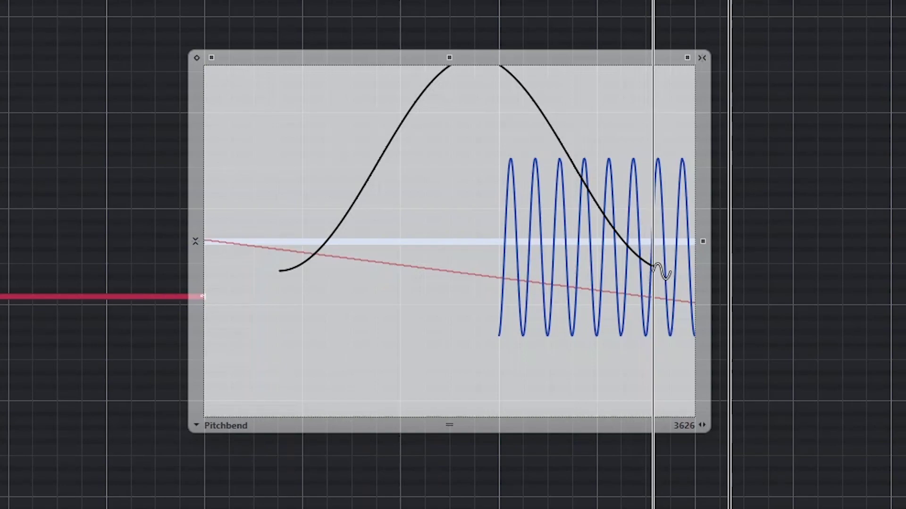
pyautogui.moveTo(657, 269); pyautogui.dragTo(670, 273)
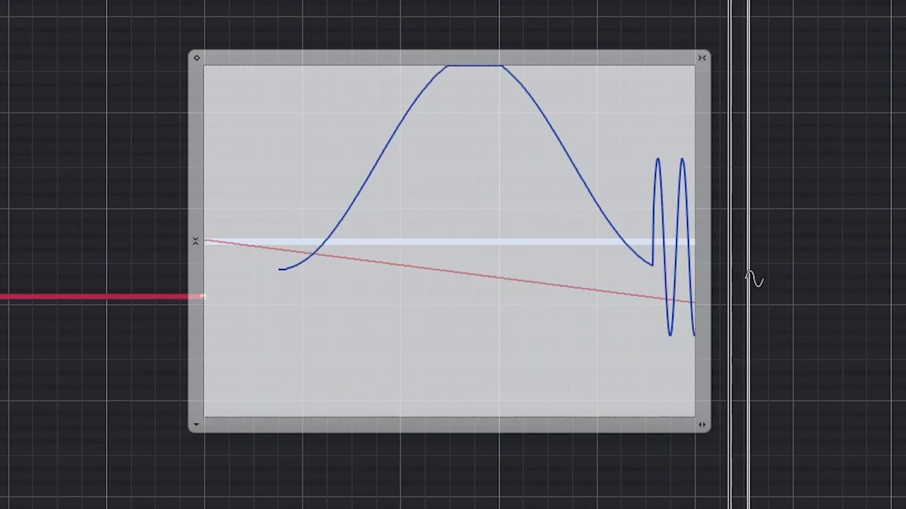
pyautogui.hotkey('ctrl', 'z')
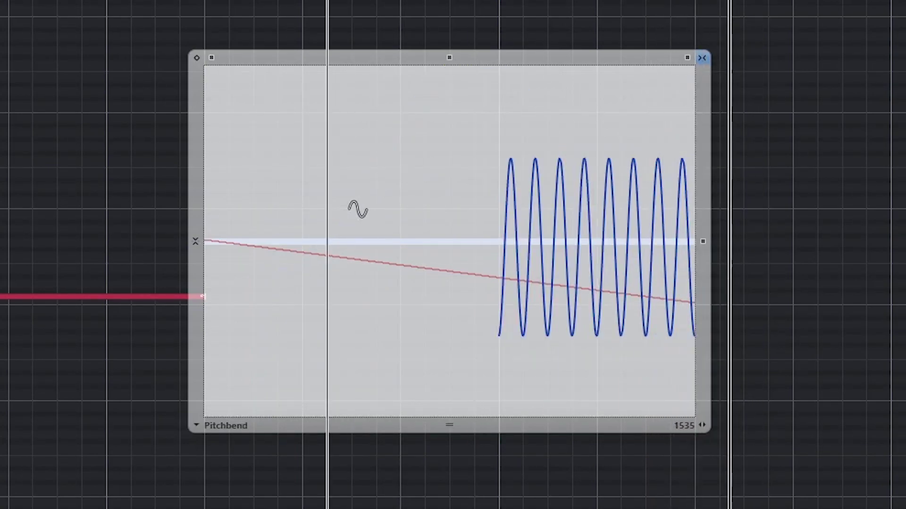
pyautogui.moveTo(249, 206)
pyautogui.mouseDown()
pyautogui.moveTo(453, 237)
pyautogui.moveTo(585, 243)
pyautogui.mouseUp()
pyautogui.hotkey('ctrl', 'z')
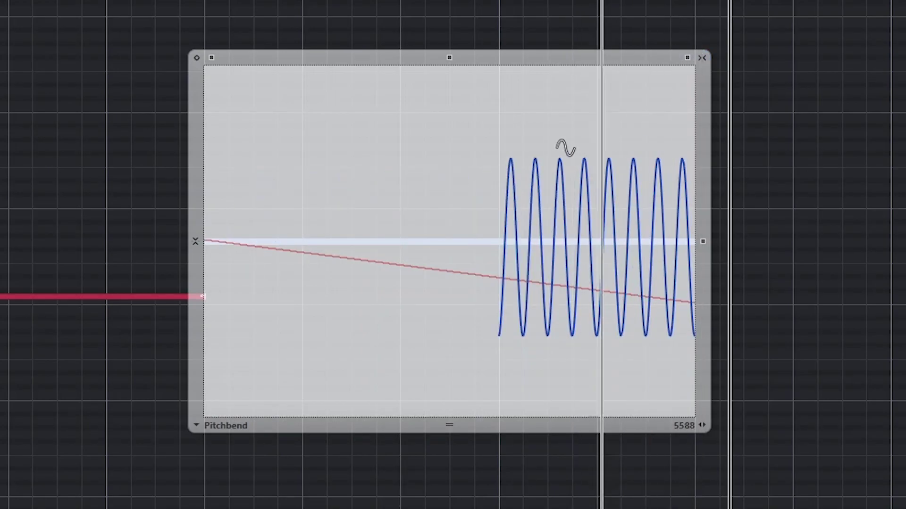
pyautogui.moveTo(236, 257)
pyautogui.mouseDown()
pyautogui.moveTo(427, 275)
pyautogui.moveTo(713, 342)
pyautogui.mouseUp()
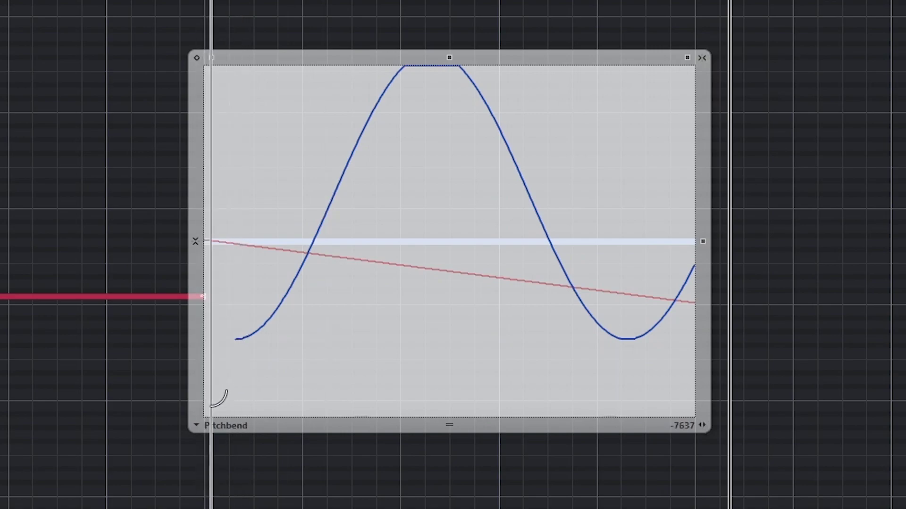
# - Replace the G4 note's Pitchbend data with a parabola rising across the full note from near minimum to near maximum
pyautogui.moveTo(206, 405)
pyautogui.mouseDown()
pyautogui.moveTo(608, 261)
pyautogui.moveTo(695, 80)
pyautogui.mouseUp()
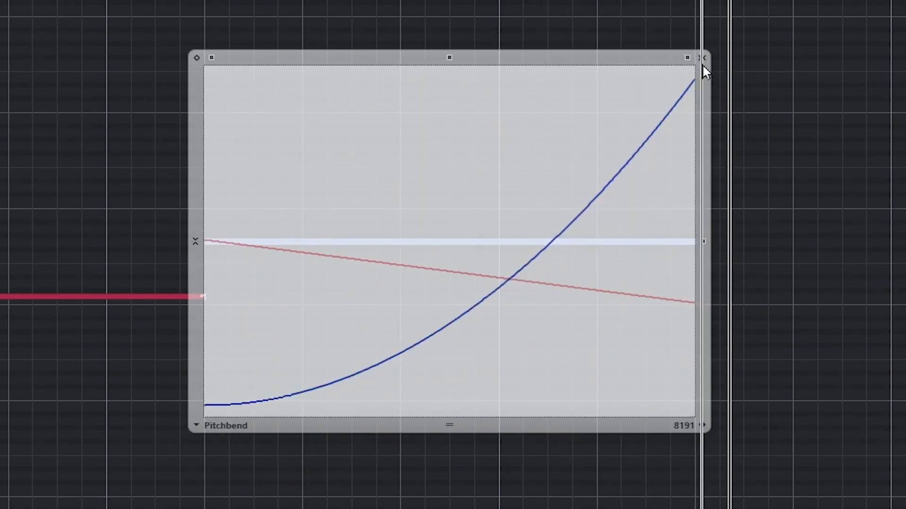
pyautogui.moveTo(206, 405)
pyautogui.mouseDown()
pyautogui.moveTo(618, 139)
pyautogui.moveTo(702, 59)
pyautogui.moveTo(707, 64)
pyautogui.moveTo(696, 69)
pyautogui.mouseUp()
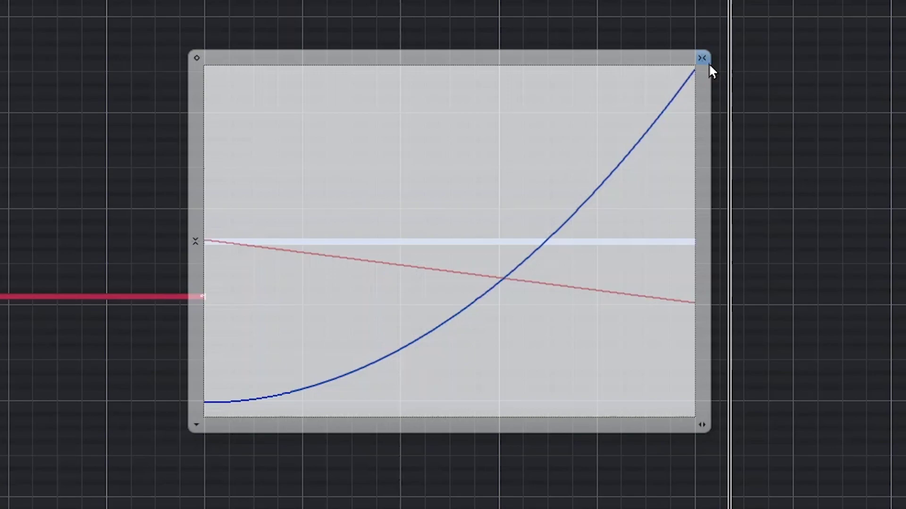
# - Reshape the G4 note's Pitchbend parabola by tilting its right and left ends downward and scaling the curve vertically
pyautogui.click(377, 162)
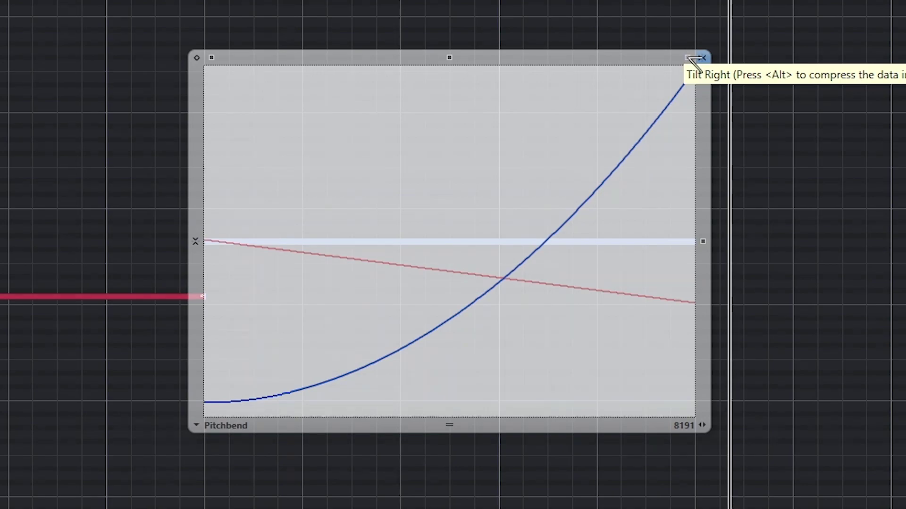
pyautogui.moveTo(695, 59); pyautogui.dragTo(688, 97)
pyautogui.moveTo(208, 66); pyautogui.dragTo(267, 65)
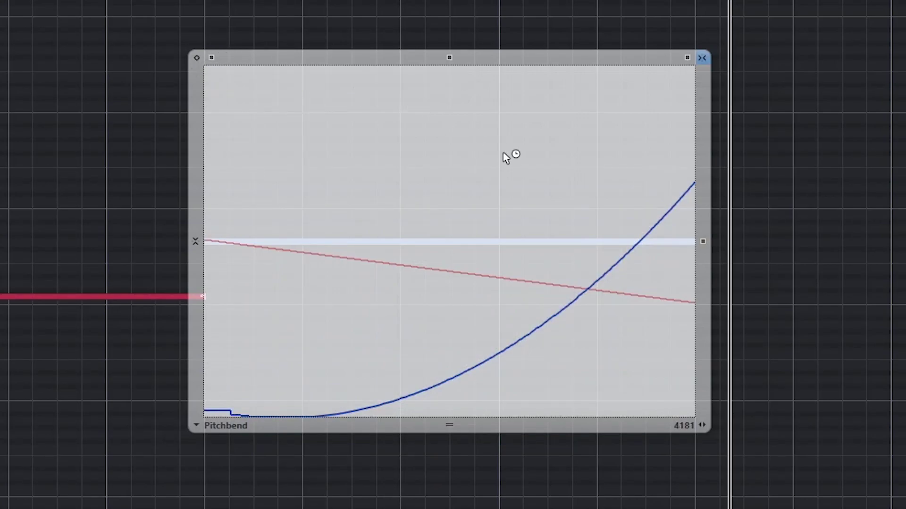
pyautogui.moveTo(446, 56)
pyautogui.mouseDown()
pyautogui.moveTo(447, 4)
pyautogui.moveTo(481, 3)
pyautogui.moveTo(485, 80)
pyautogui.moveTo(465, 154)
pyautogui.moveTo(455, 57)
pyautogui.moveTo(432, 43)
pyautogui.moveTo(438, 22)
pyautogui.moveTo(444, 49)
pyautogui.mouseUp()
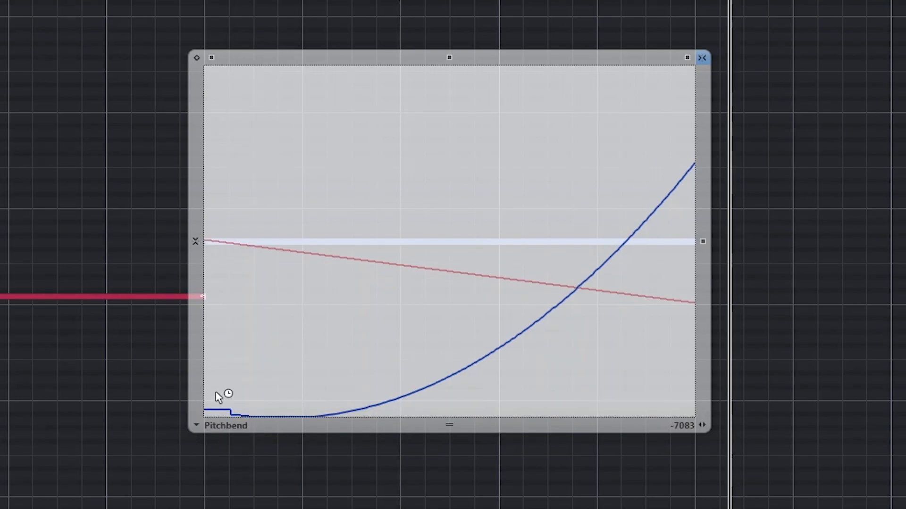
# - Reduce the height of the G4 note's expression editor, and try extending its release phase far past the note's end
pyautogui.moveTo(706, 242); pyautogui.dragTo(469, 426)
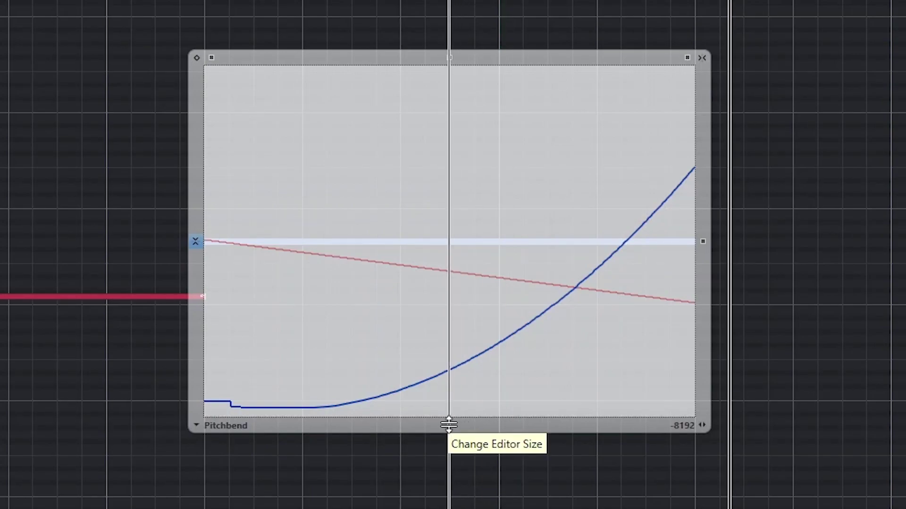
pyautogui.moveTo(447, 420); pyautogui.dragTo(469, 473)
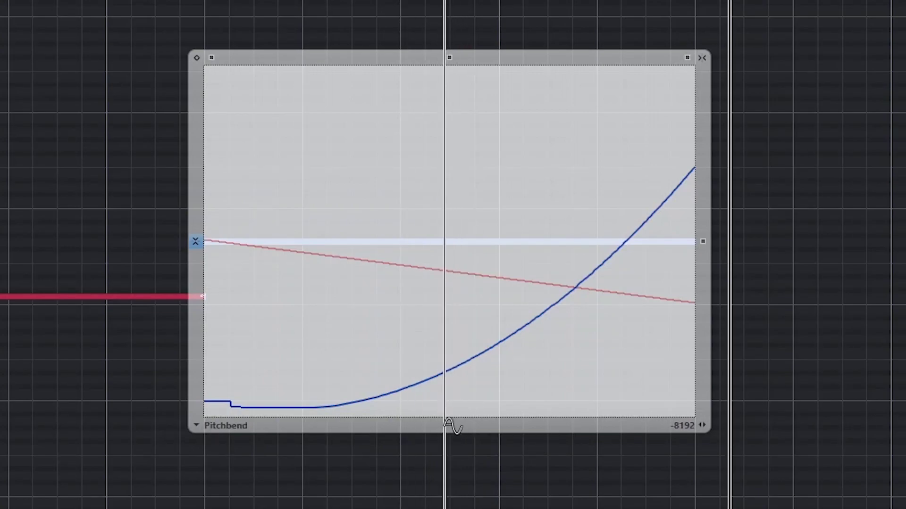
pyautogui.moveTo(448, 423); pyautogui.dragTo(448, 259)
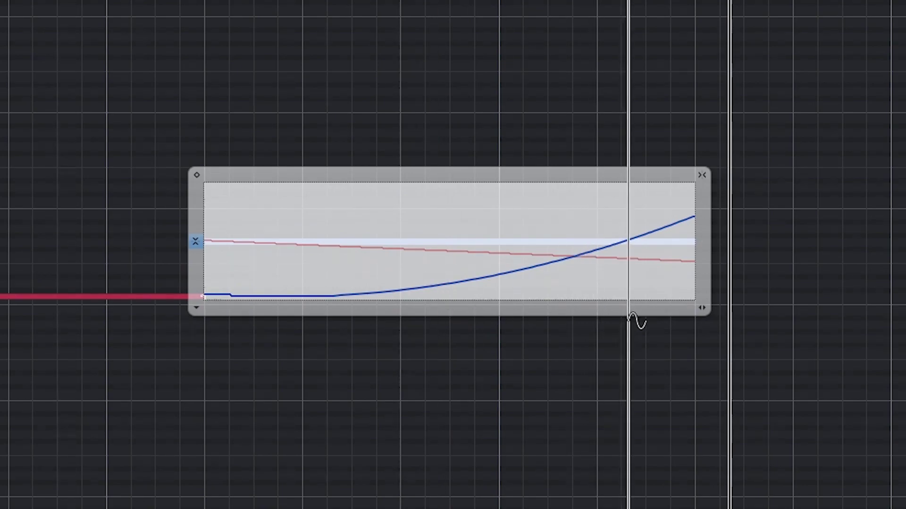
pyautogui.moveTo(703, 307); pyautogui.dragTo(905, 311)
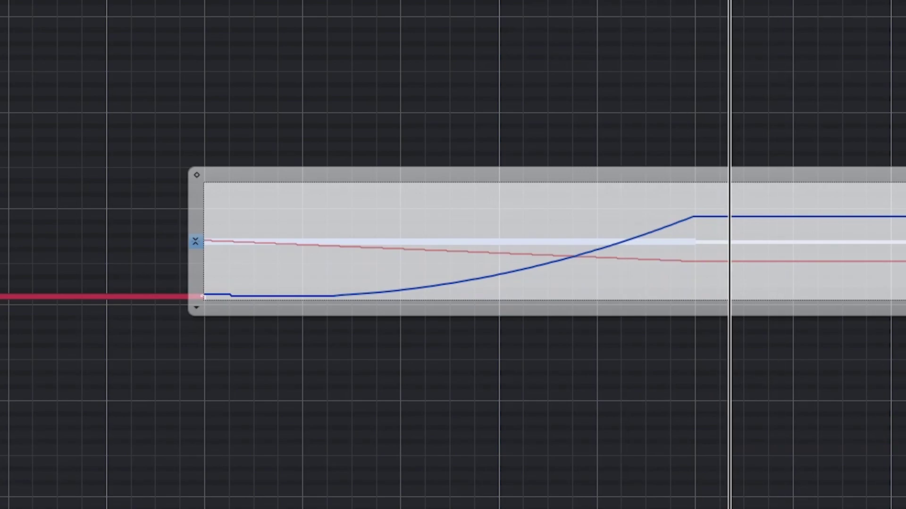
pyautogui.hotkey('ctrl', 'z')
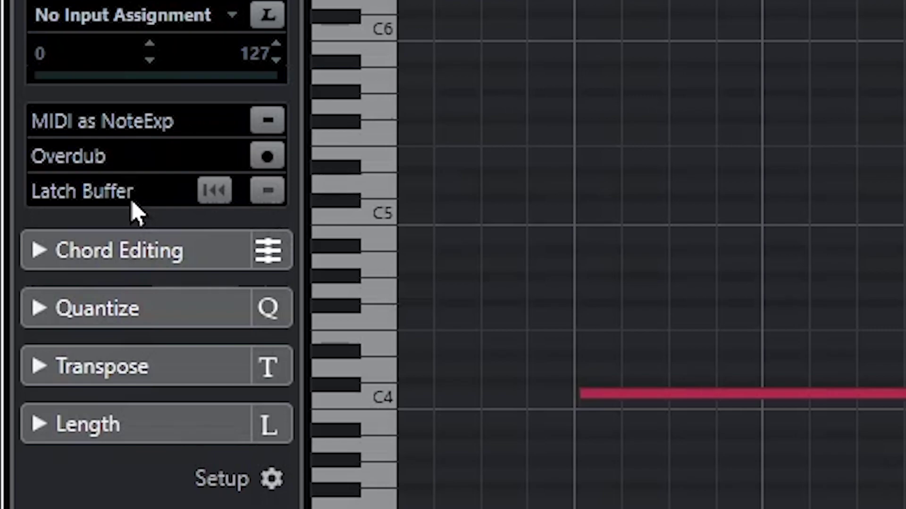
# - Switch the MIDI as NoteExp and Overdub options on and back off, one after the other
pyautogui.click(260, 123)
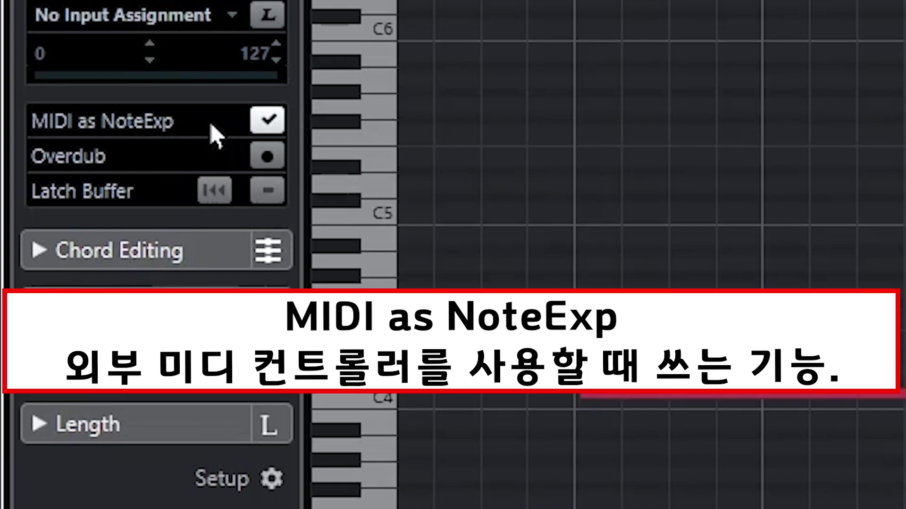
pyautogui.click(268, 122)
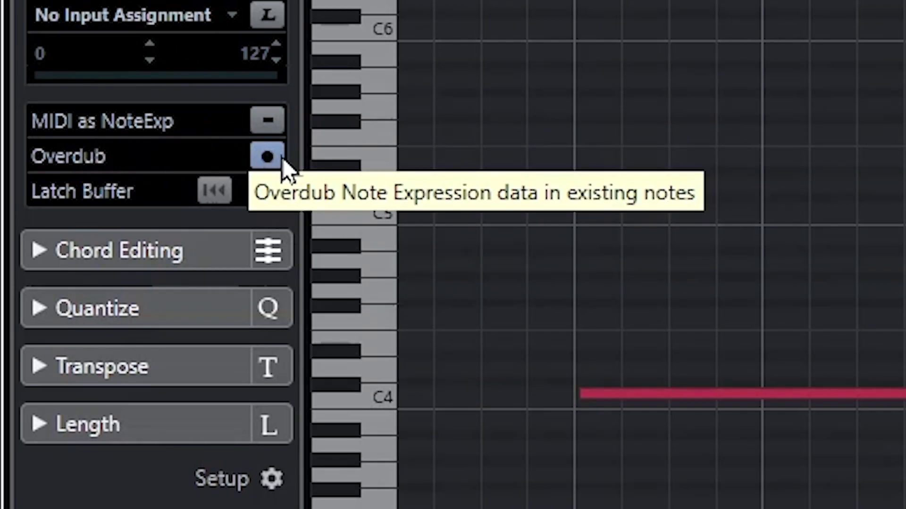
pyautogui.click(259, 155)
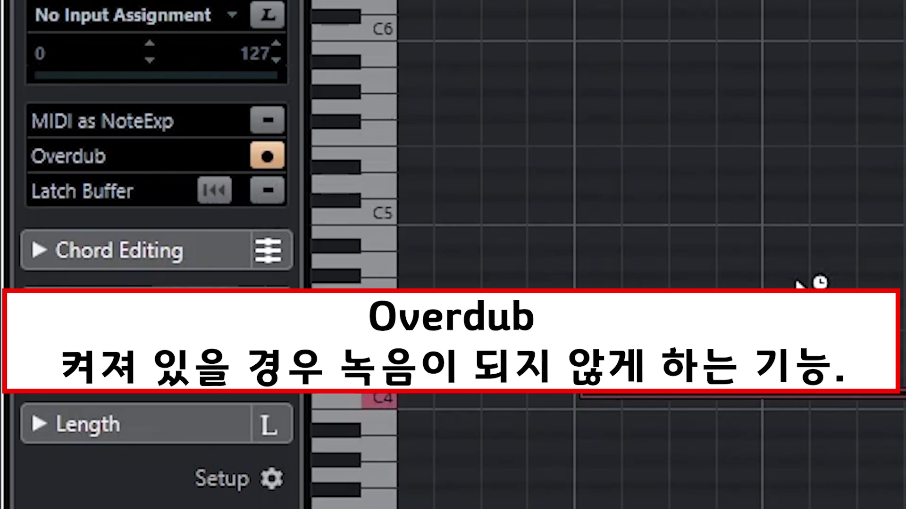
pyautogui.click(268, 158)
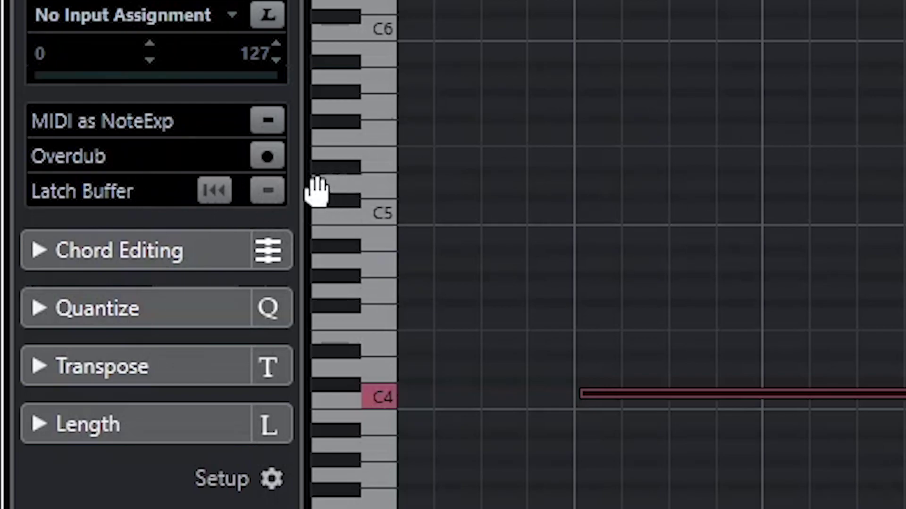
# - Open the C4 note's expression editor to view its curve, and close it again
pyautogui.click(333, 200)
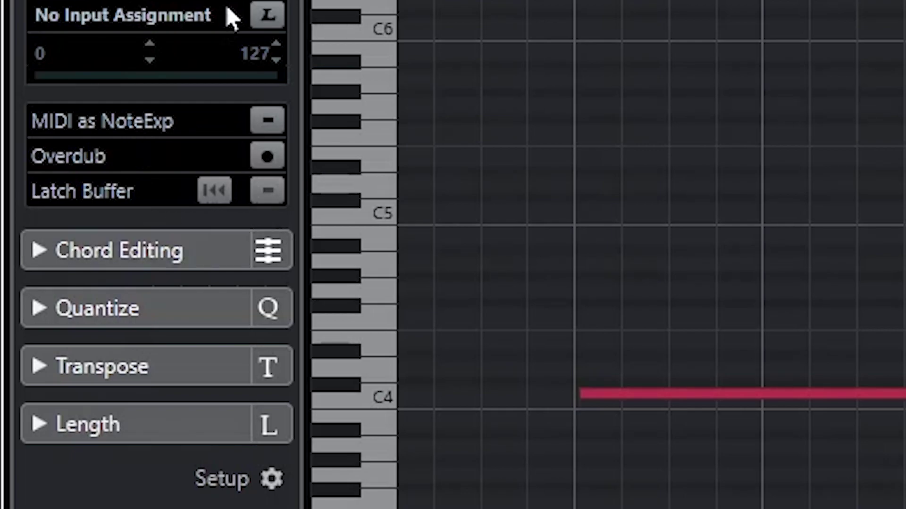
pyautogui.doubleClick(827, 395)
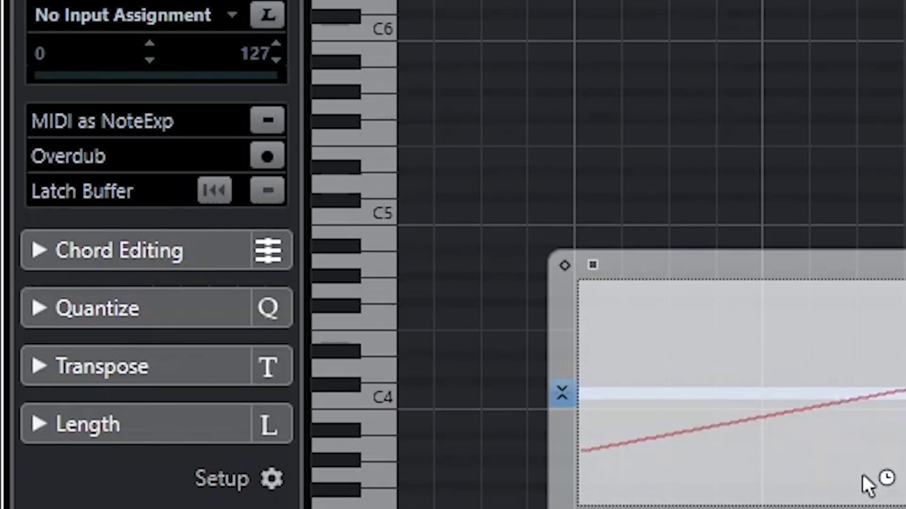
pyautogui.press('Escape')
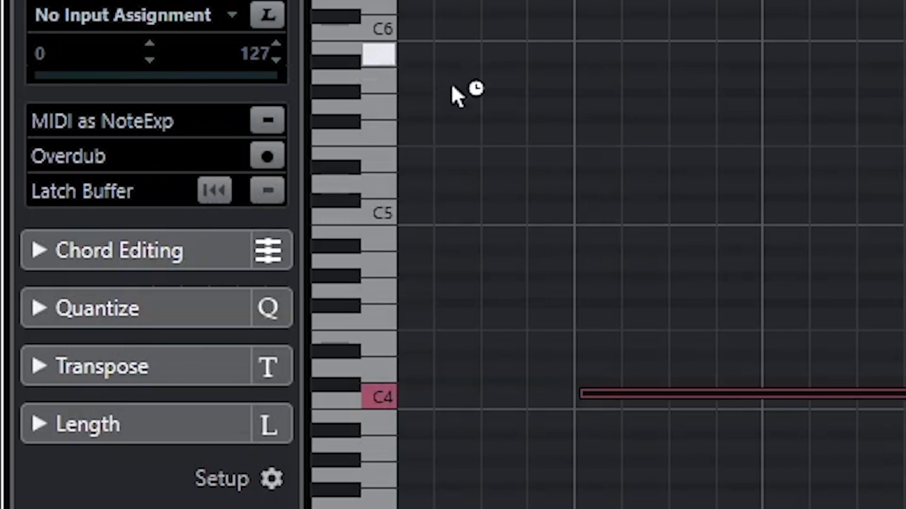